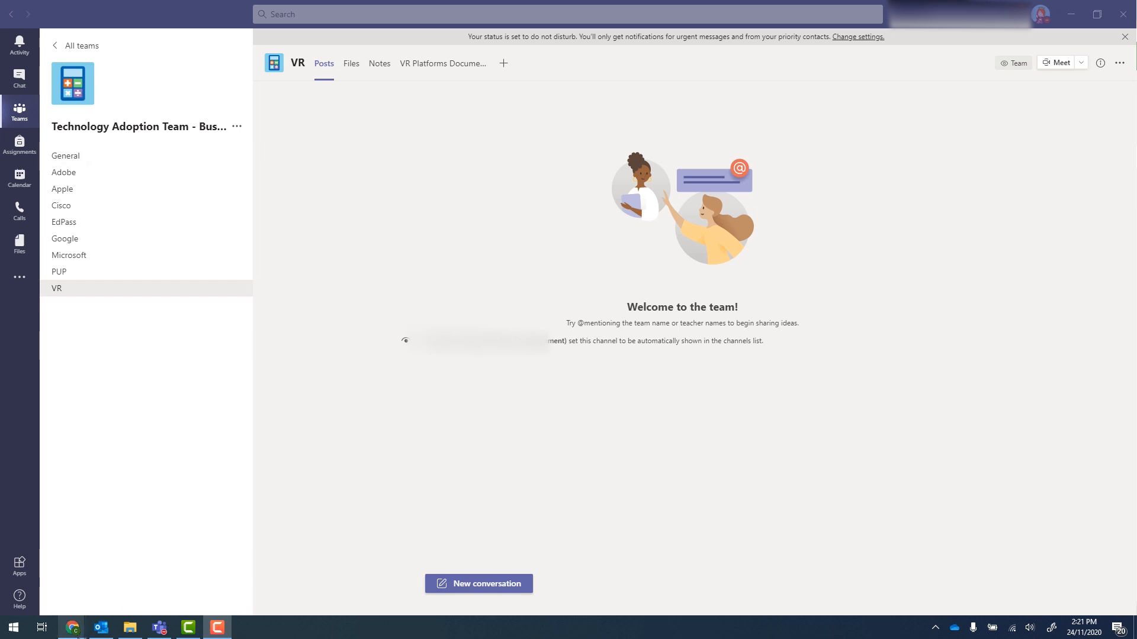
- Switch to the Office 365 home page in Chrome and open Power Automate
mouse_move(72, 627)
click(64, 577)
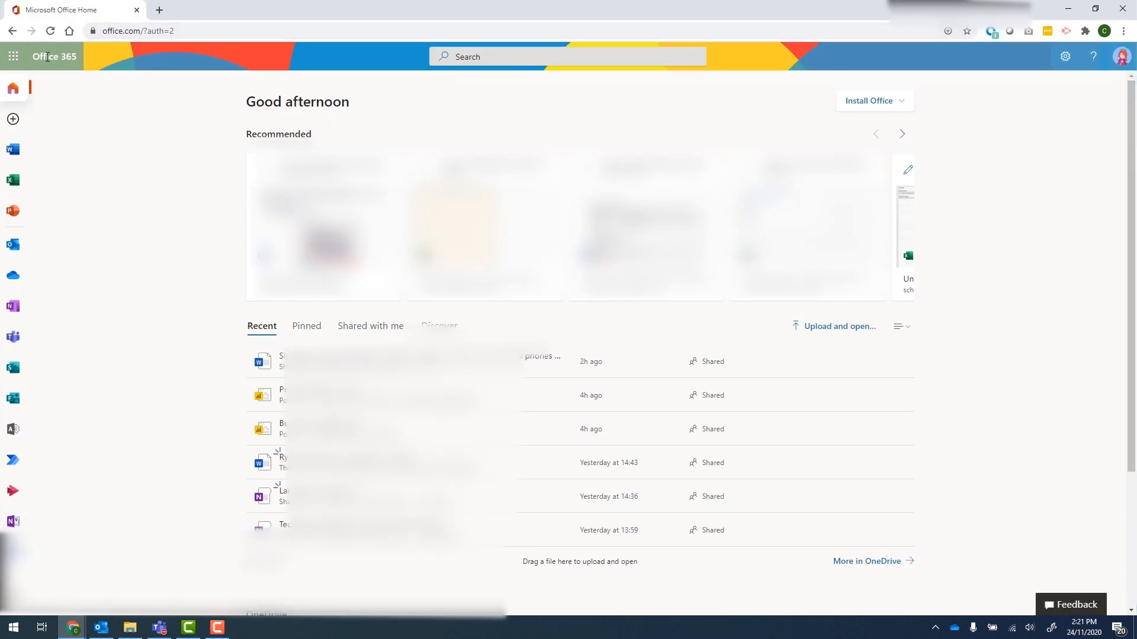
click(13, 56)
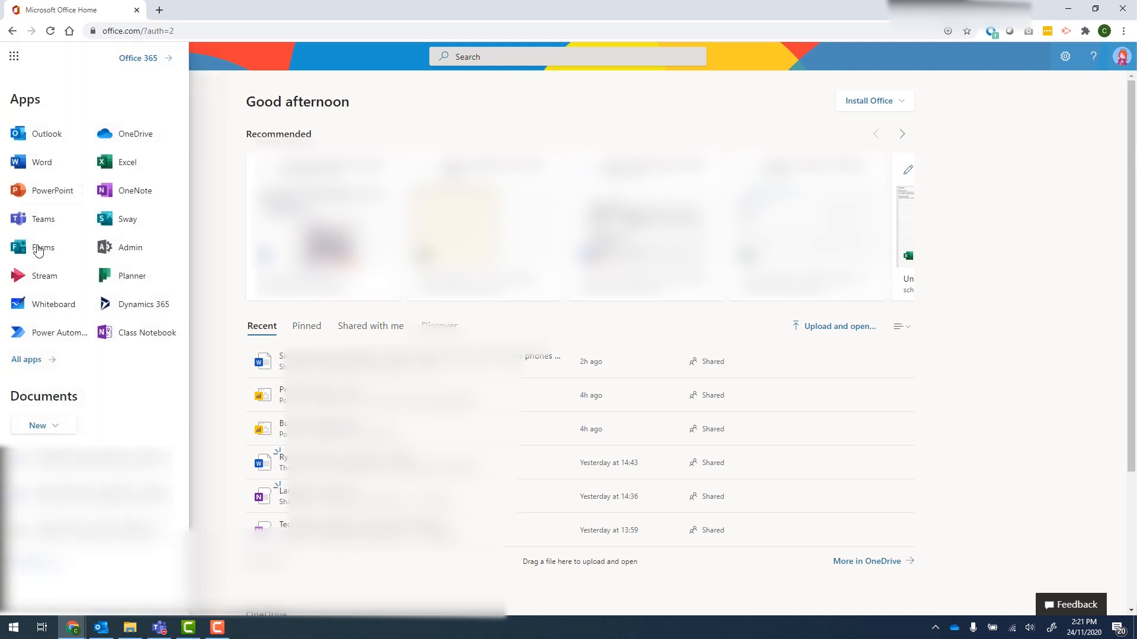
click(47, 334)
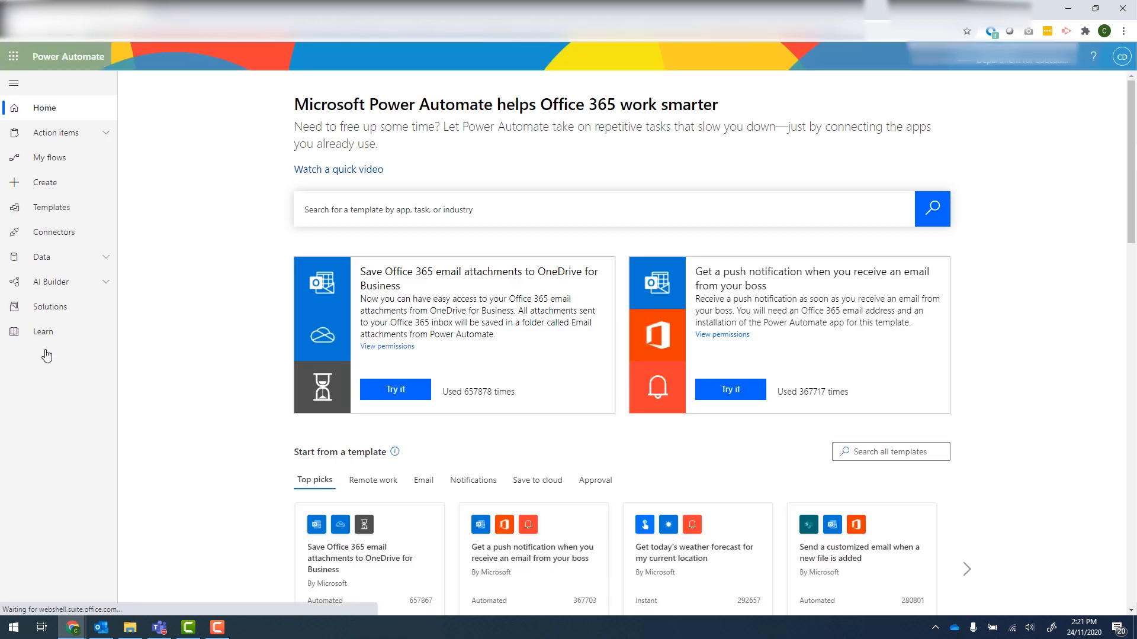
- Create a blank automated flow, skipping the initial setup, with the SharePoint trigger "When a file is created or modified (properties only)"
click(70, 184)
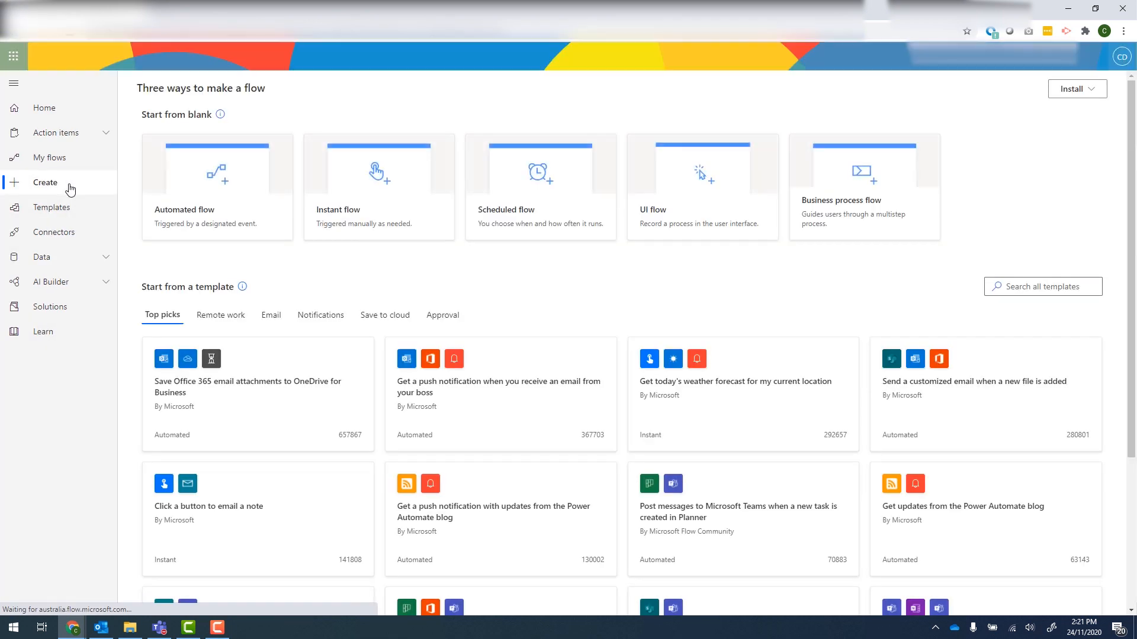
click(180, 210)
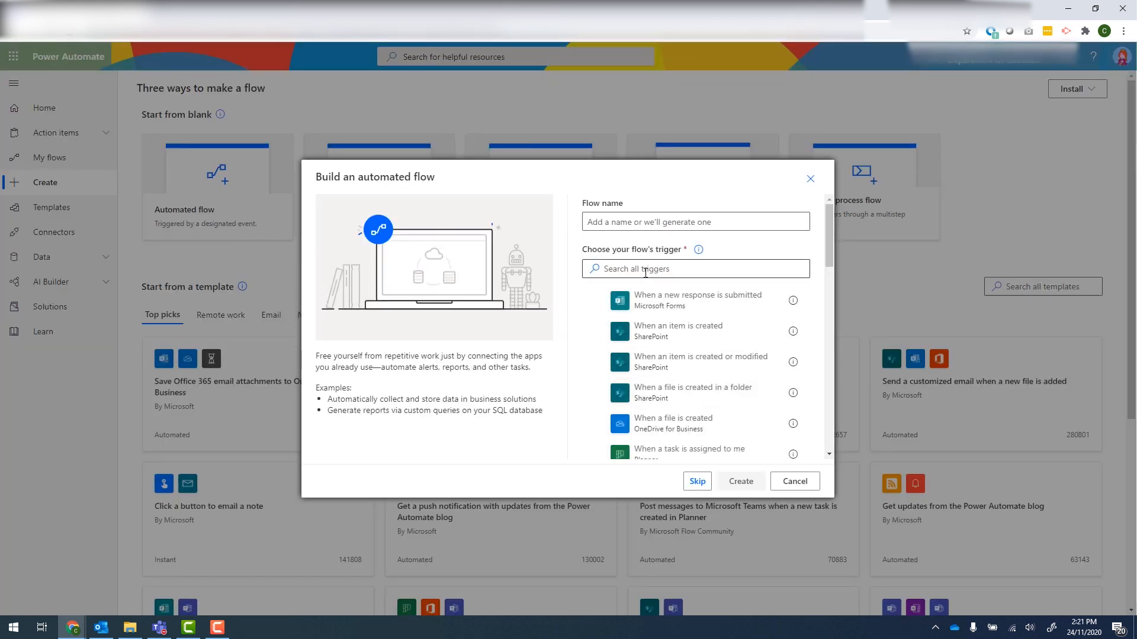
click(697, 482)
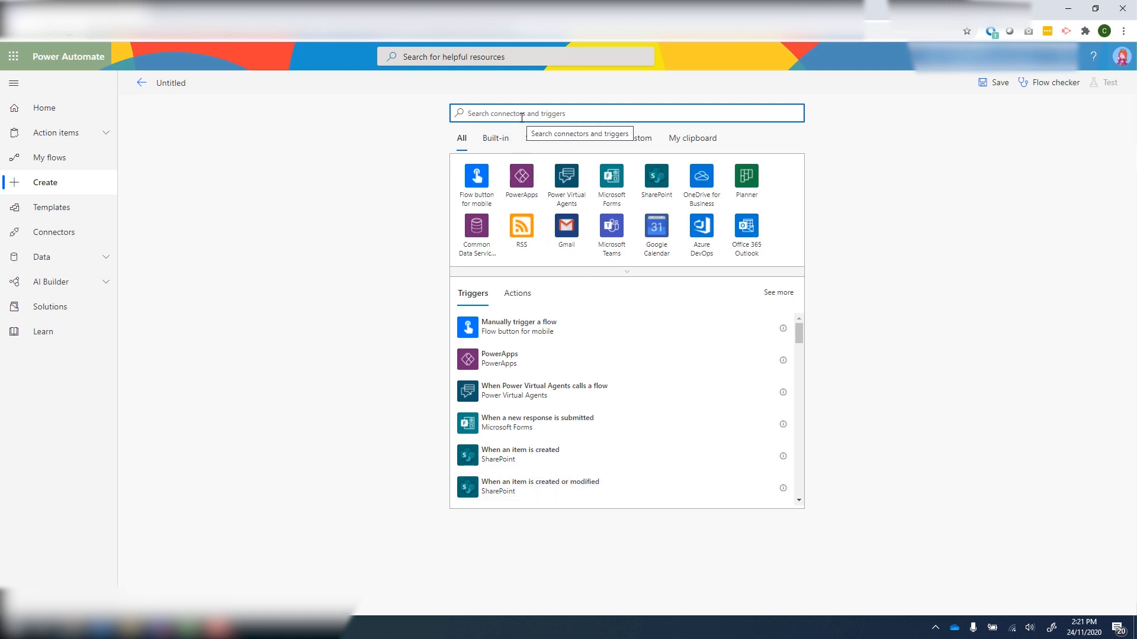
text(sharepoint)
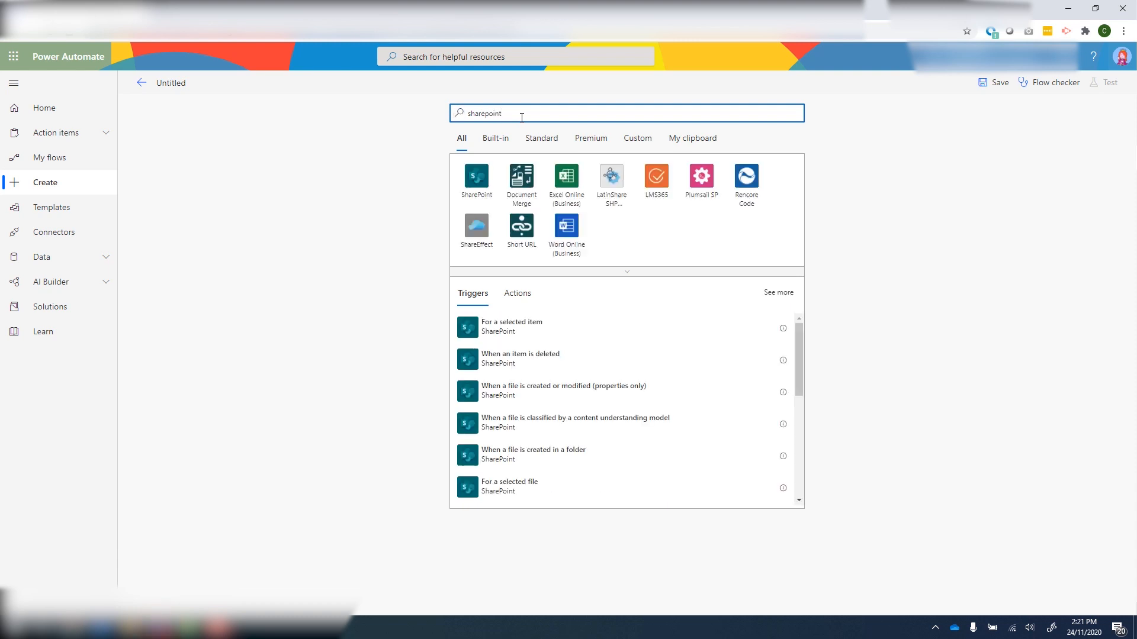
click(528, 403)
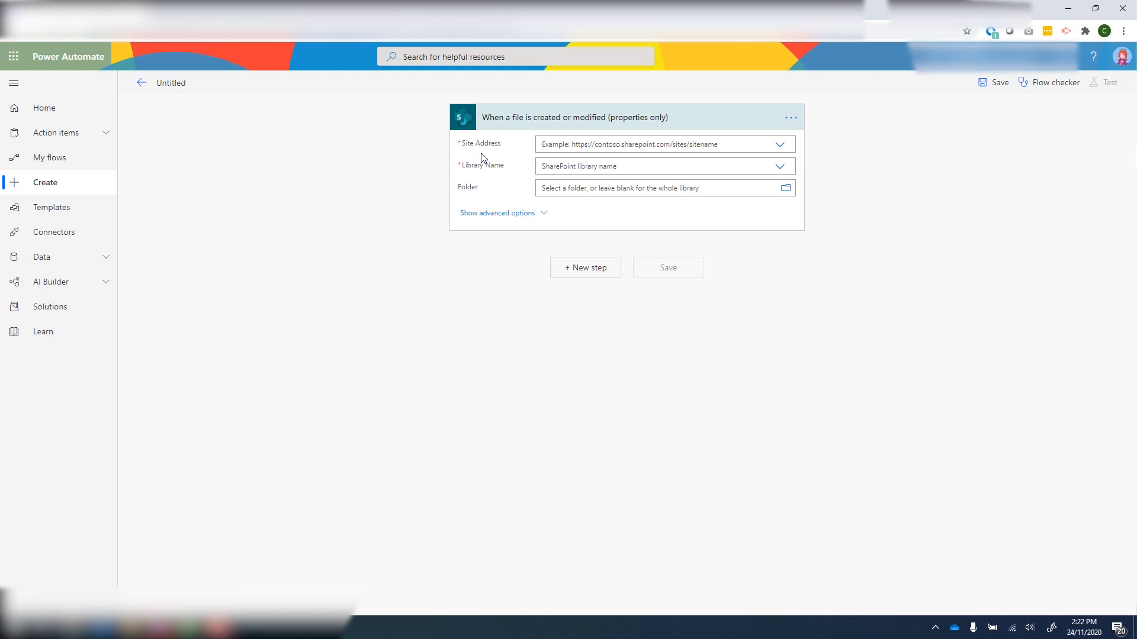
- Set the trigger's site address to the Technology Adoption Team - Business Engagement site and its library to Documents
click(780, 145)
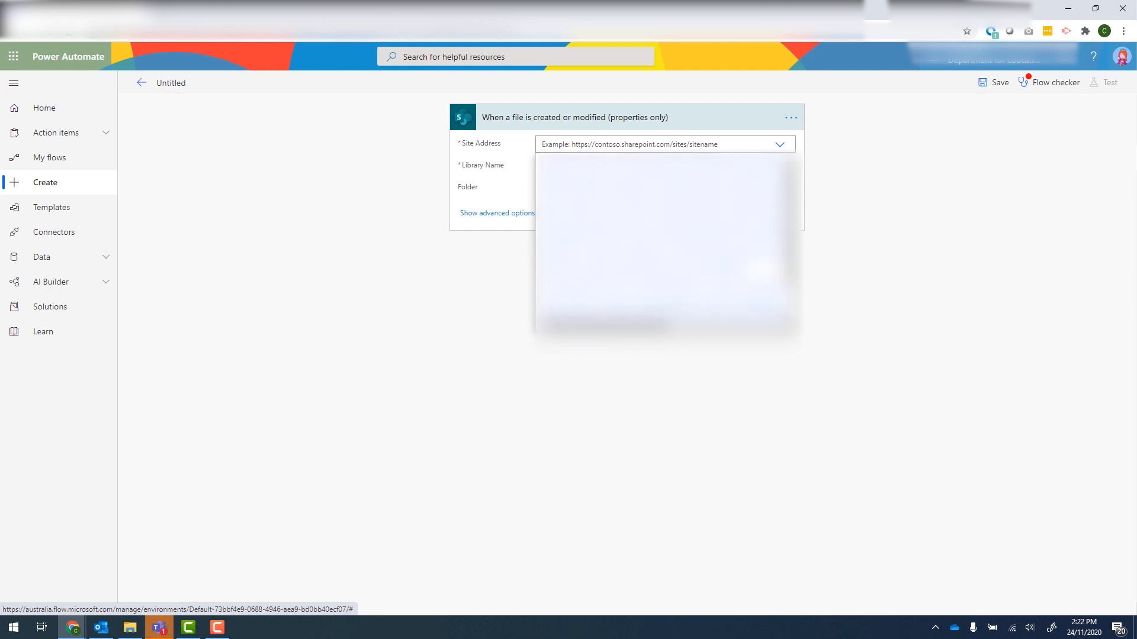
scroll(663, 242, down, 1)
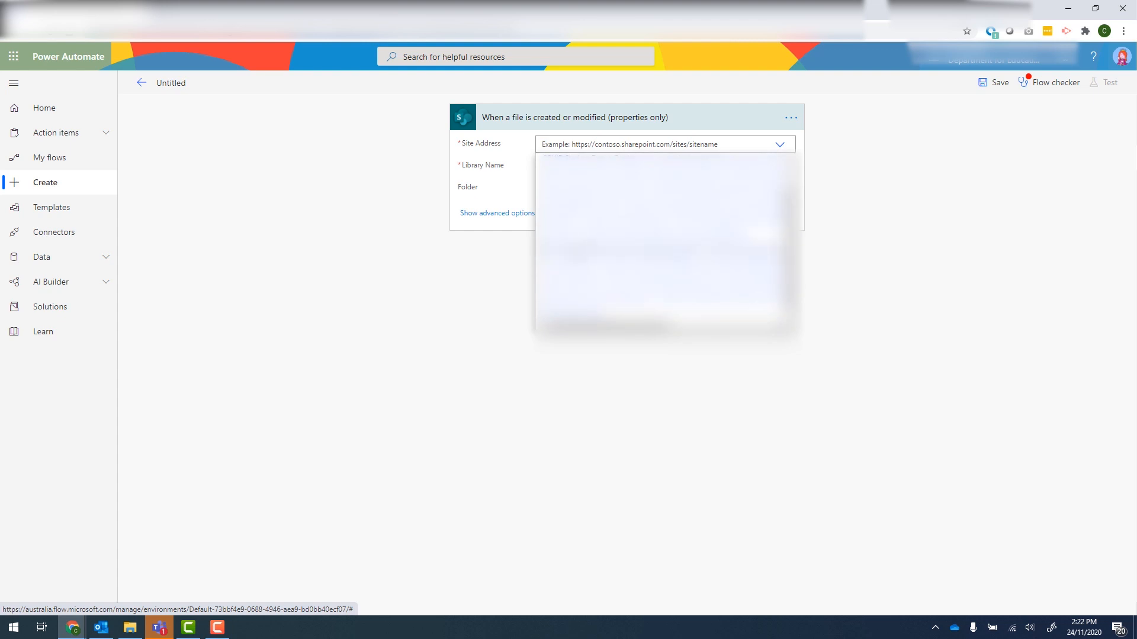
click(577, 251)
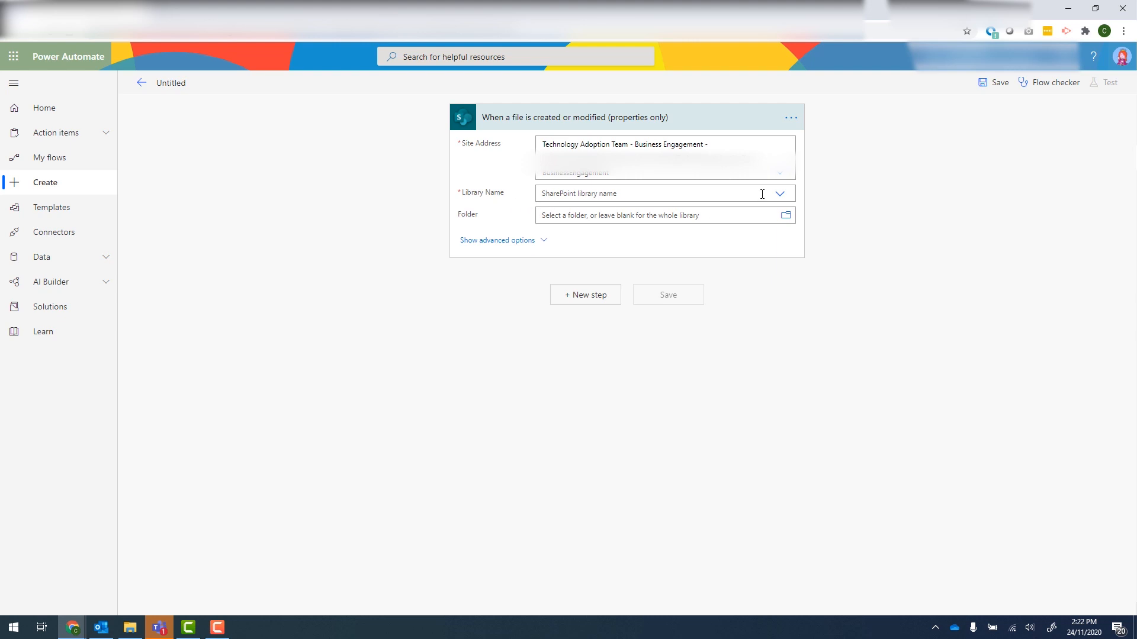
click(779, 196)
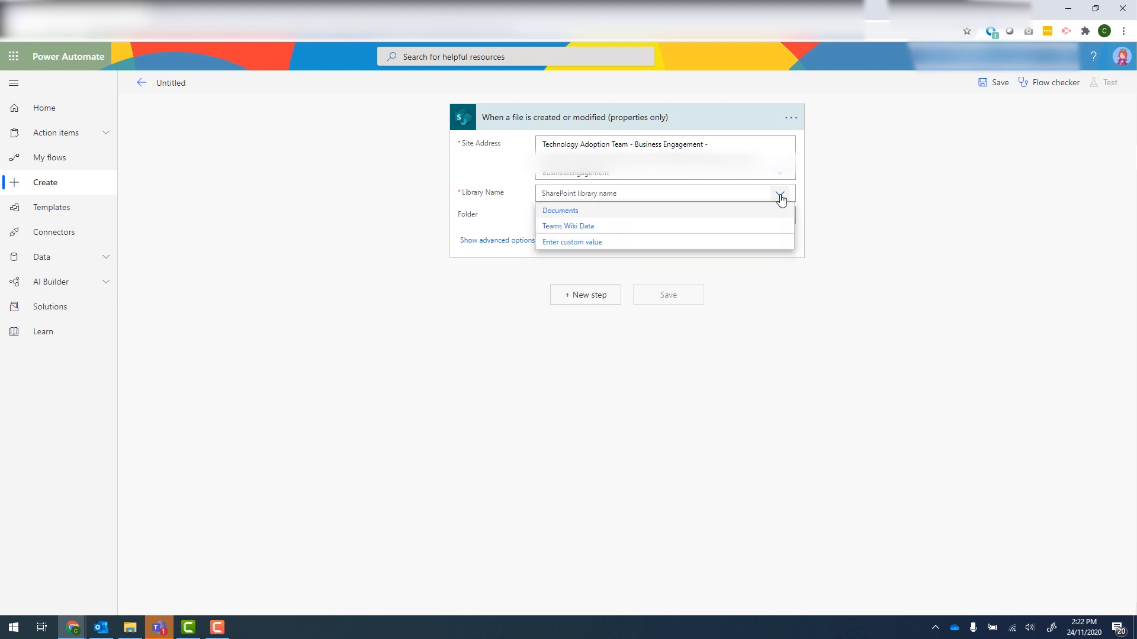
click(564, 219)
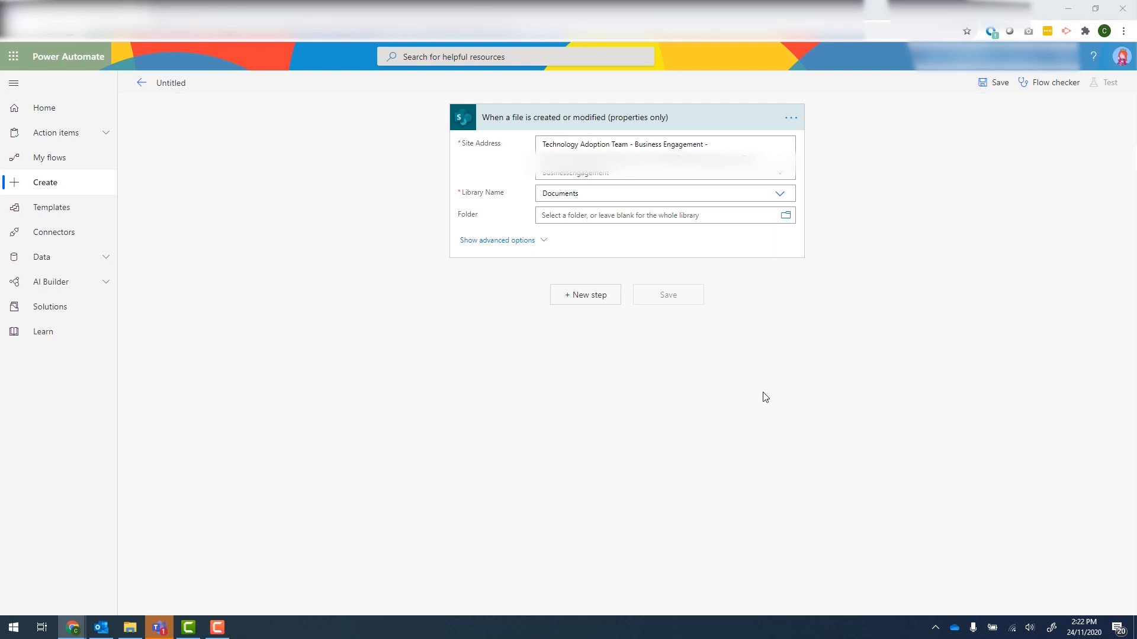
- Add the Office 365 Outlook action "Send an email (V2)" after the trigger
click(579, 301)
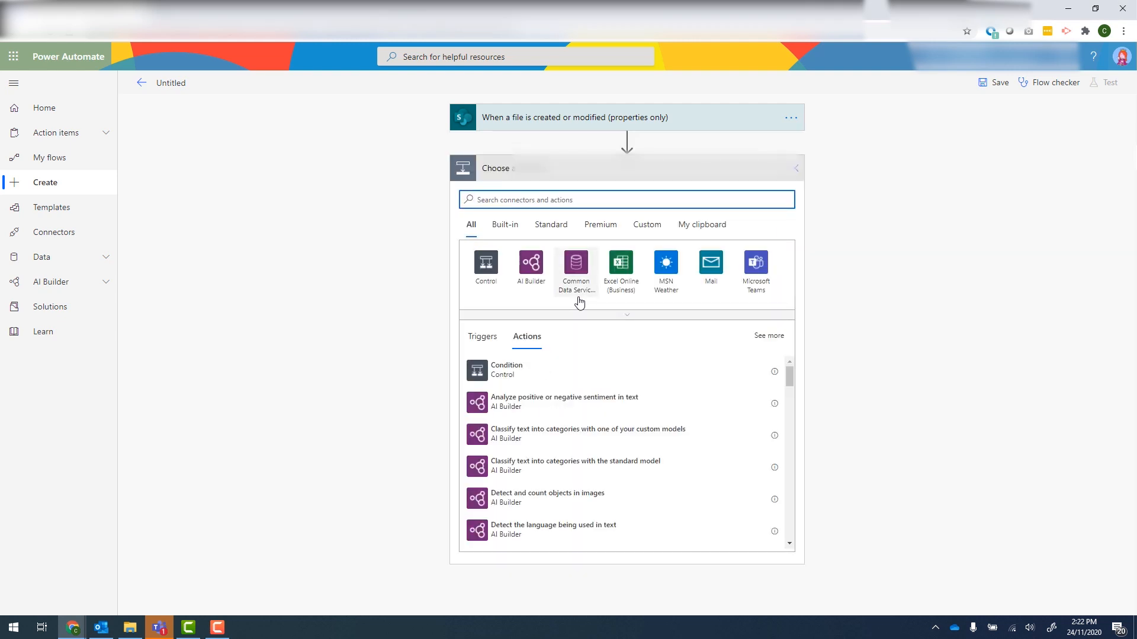
text(email)
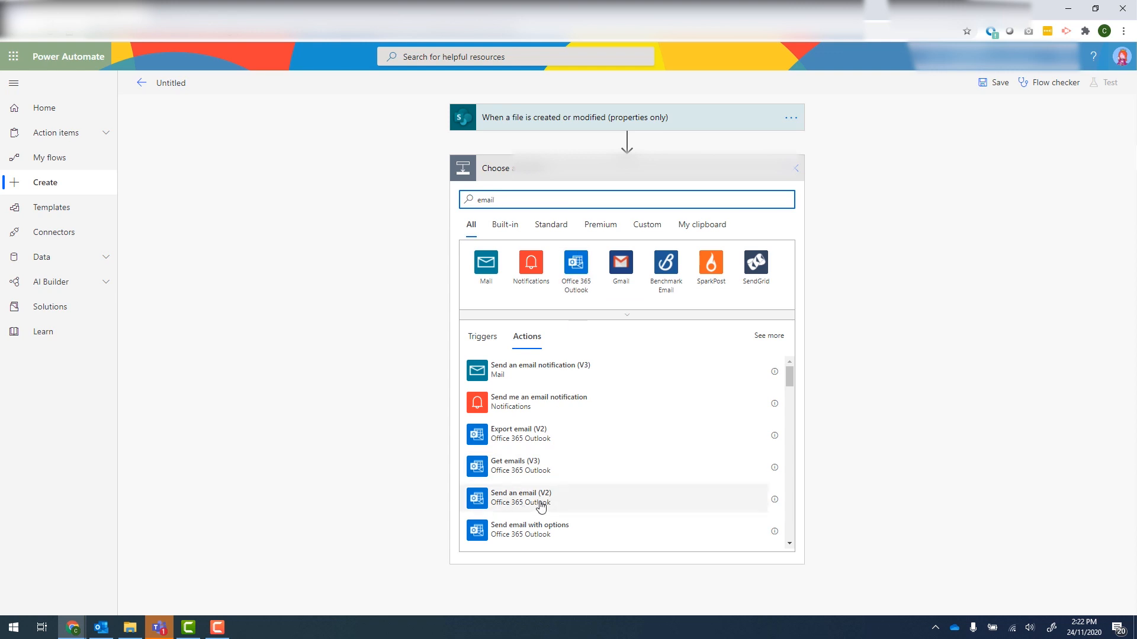
click(568, 501)
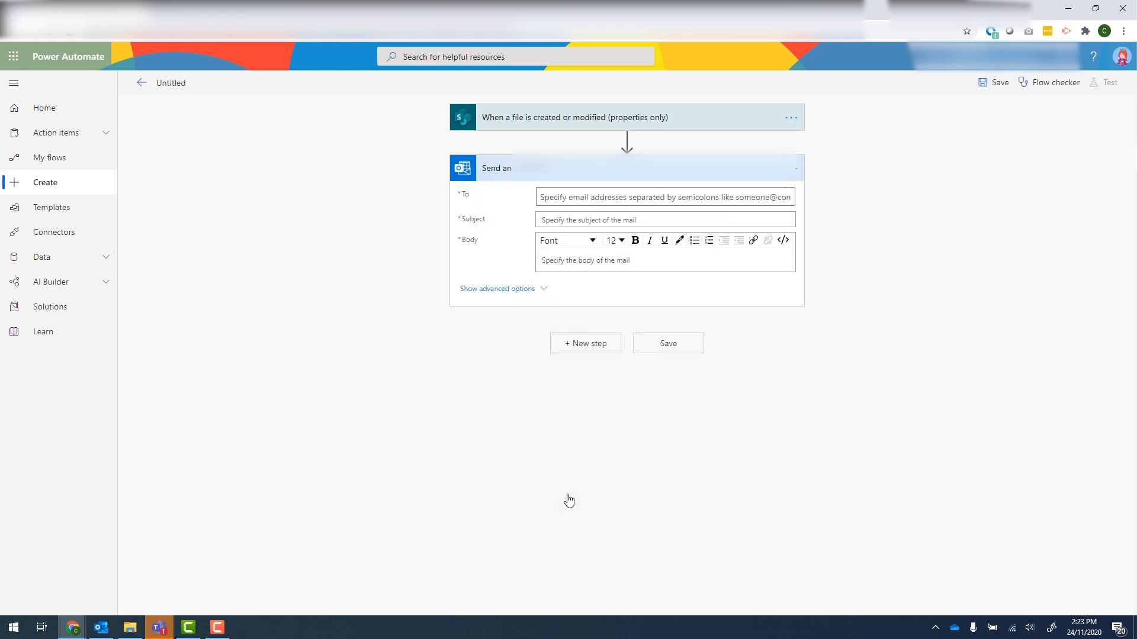
- Fill in the recipient's email address and set the email subject to "File created or modified"
click(574, 197)
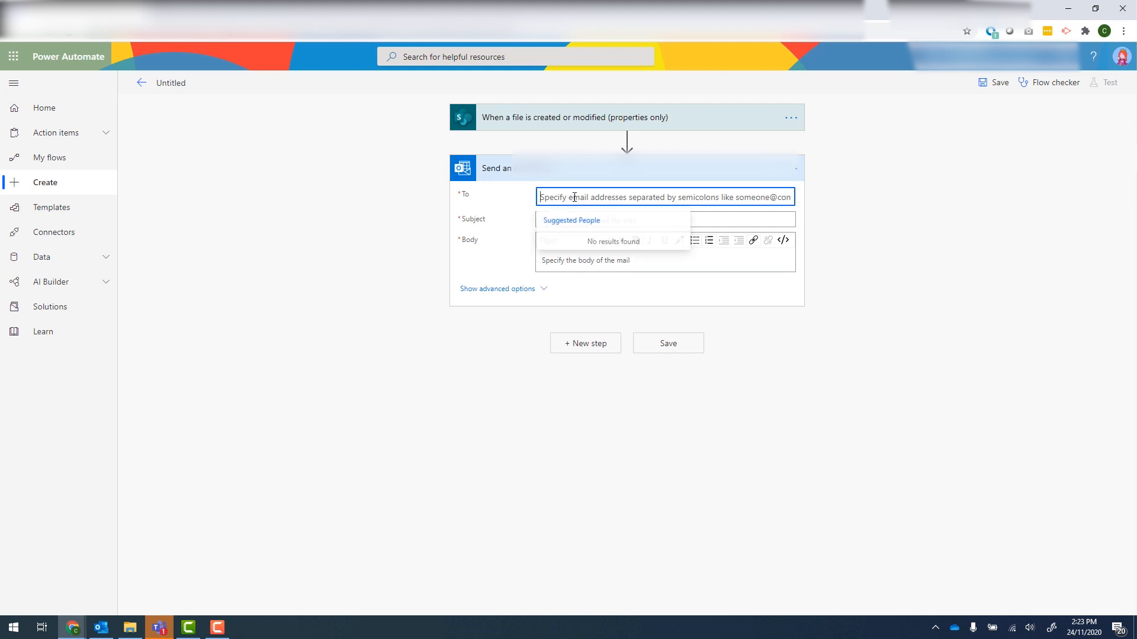
text(c)
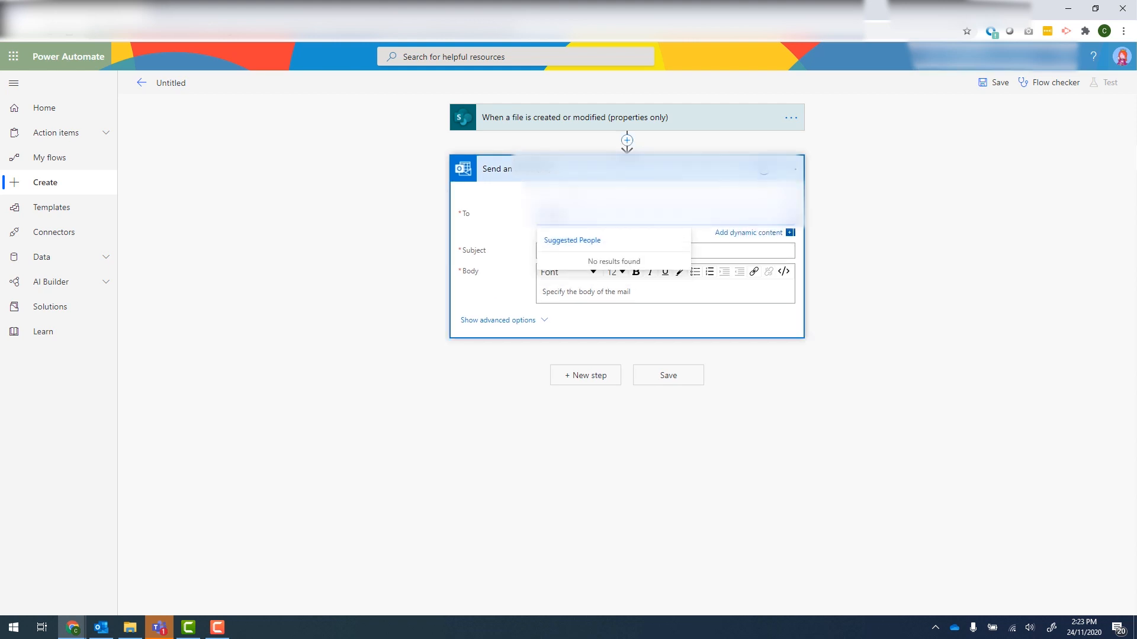
text(com)
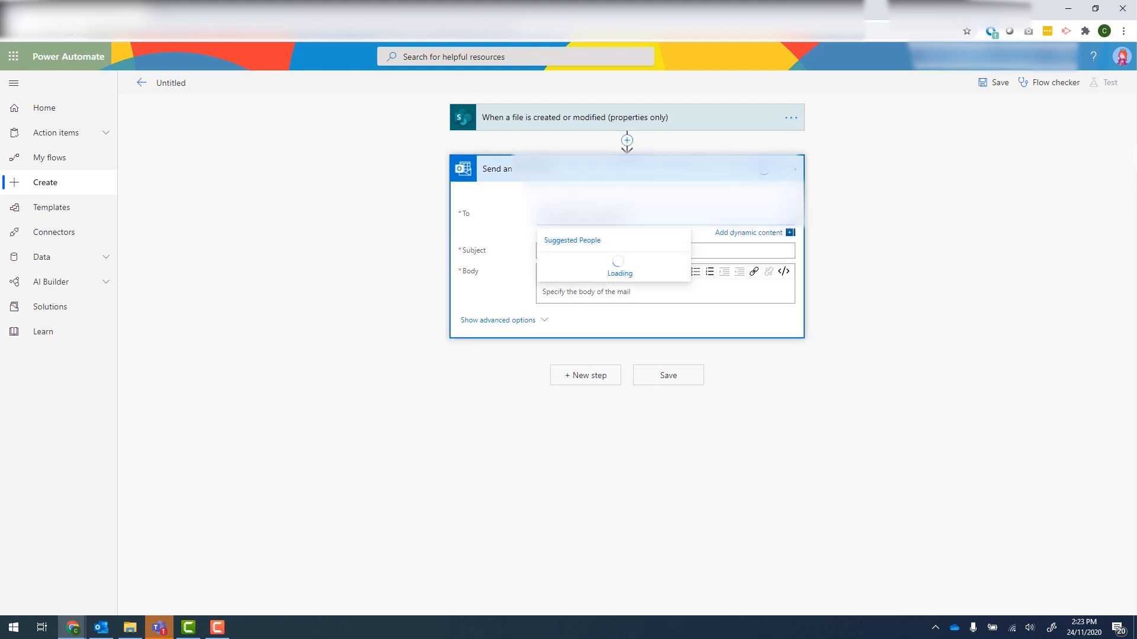
click(545, 257)
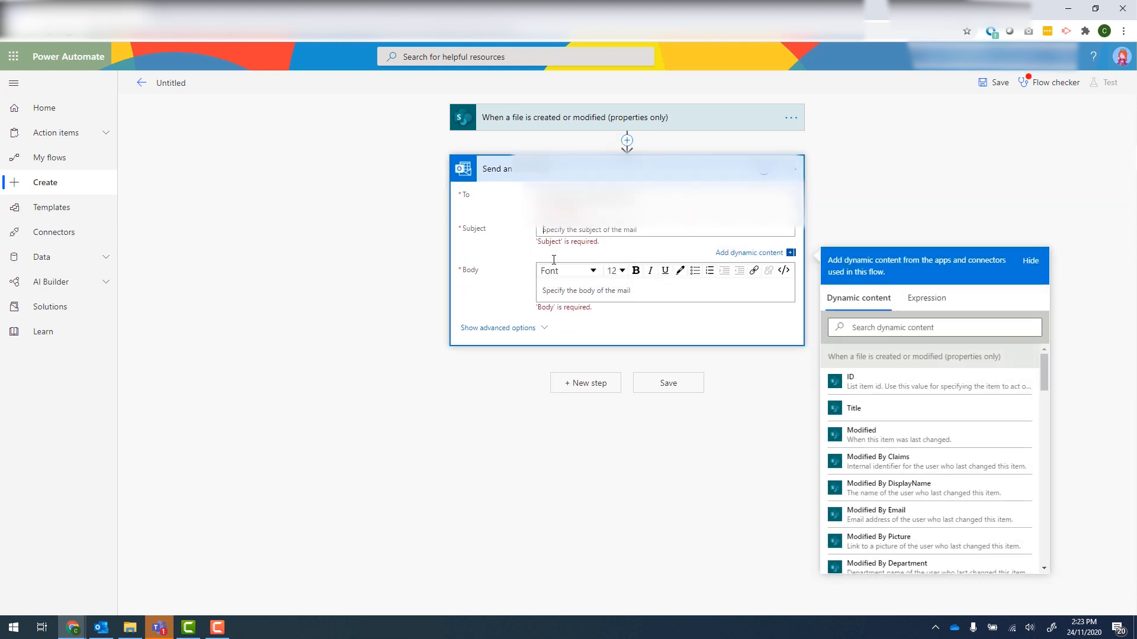
text(File created or modified)
click(684, 200)
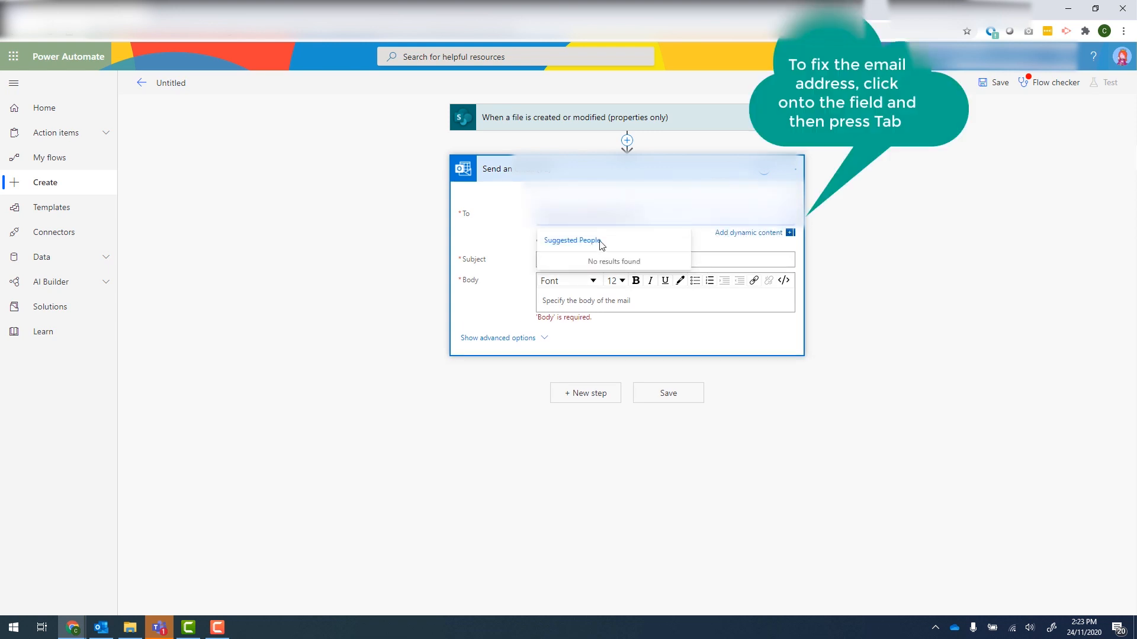
key(Tab)
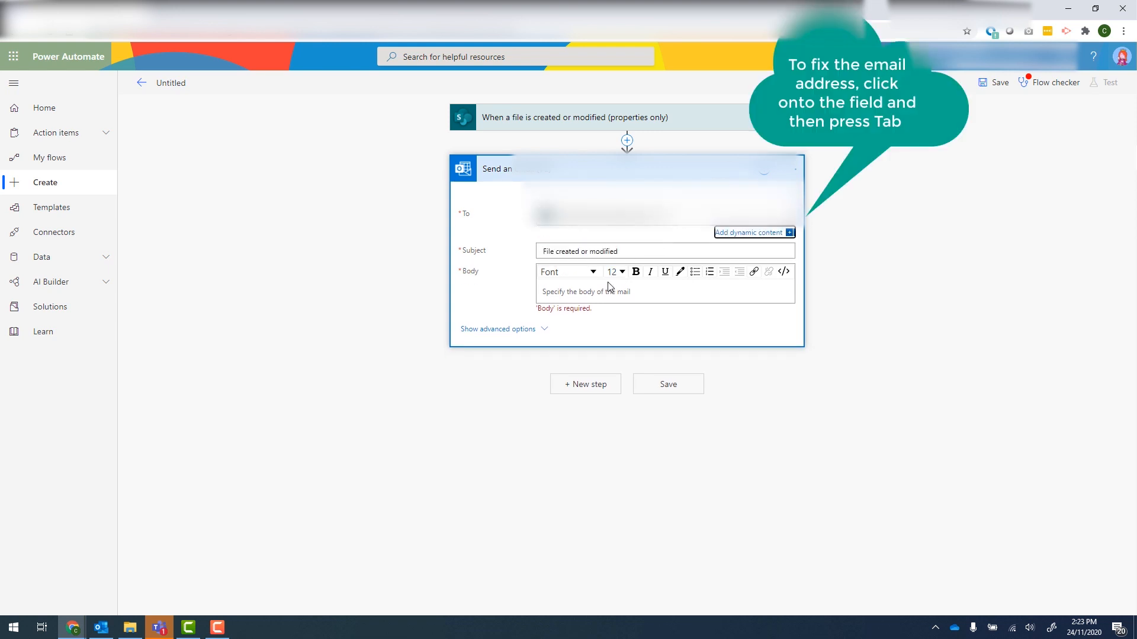
- Insert the file's Name dynamic content in the email body, followed by the text "created or modified by"
click(570, 277)
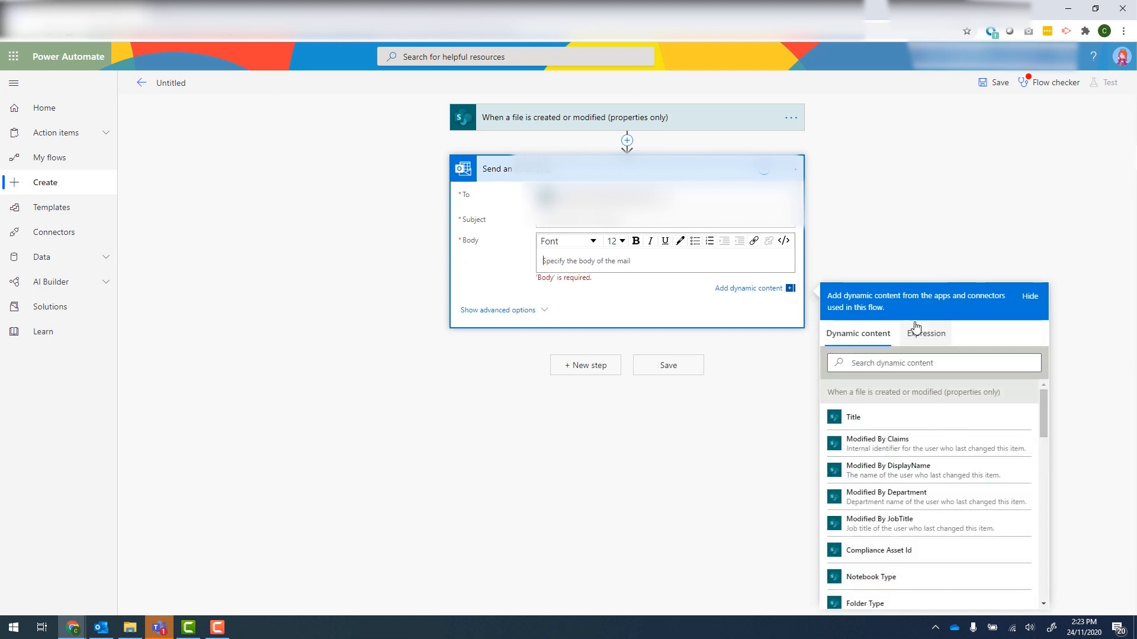
scroll(906, 513, down, 3)
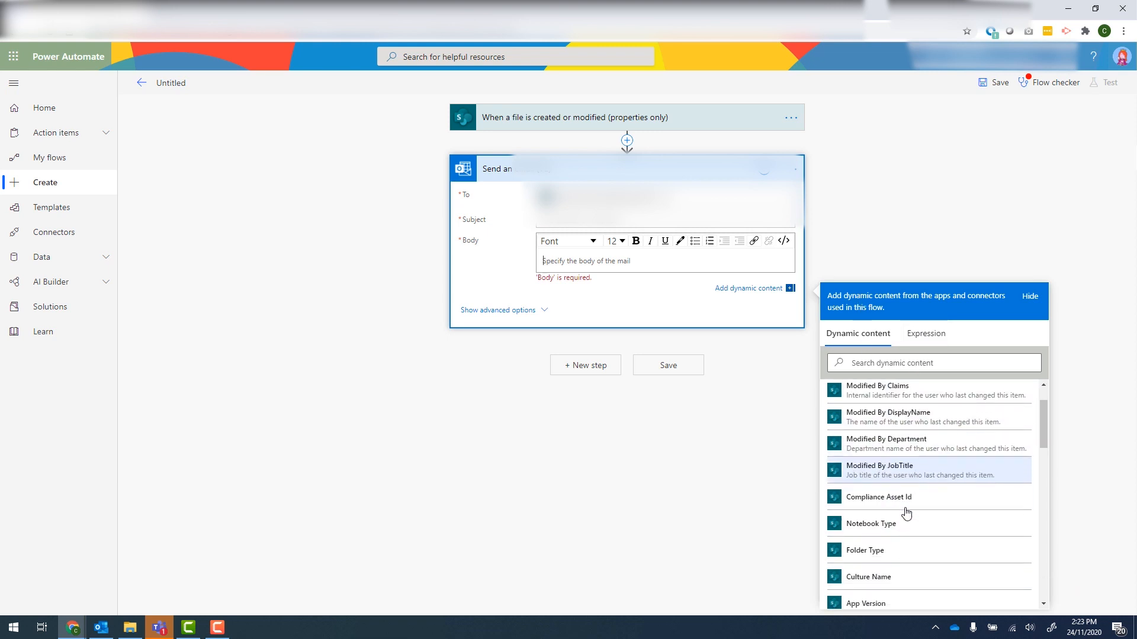
scroll(905, 510, down, 2)
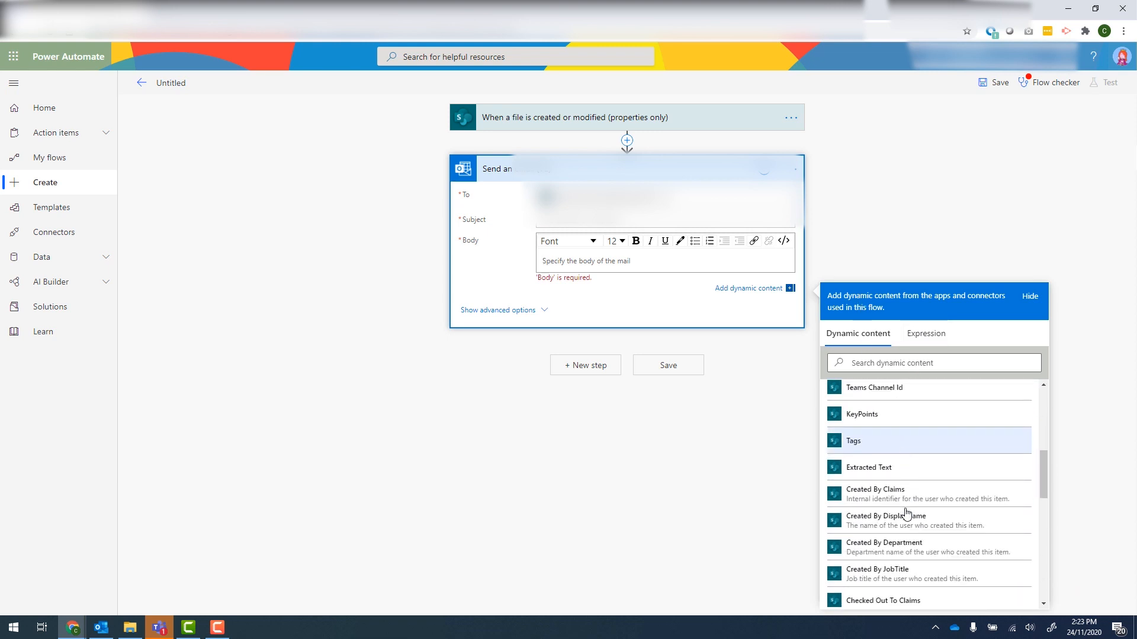
scroll(902, 472, down, 7)
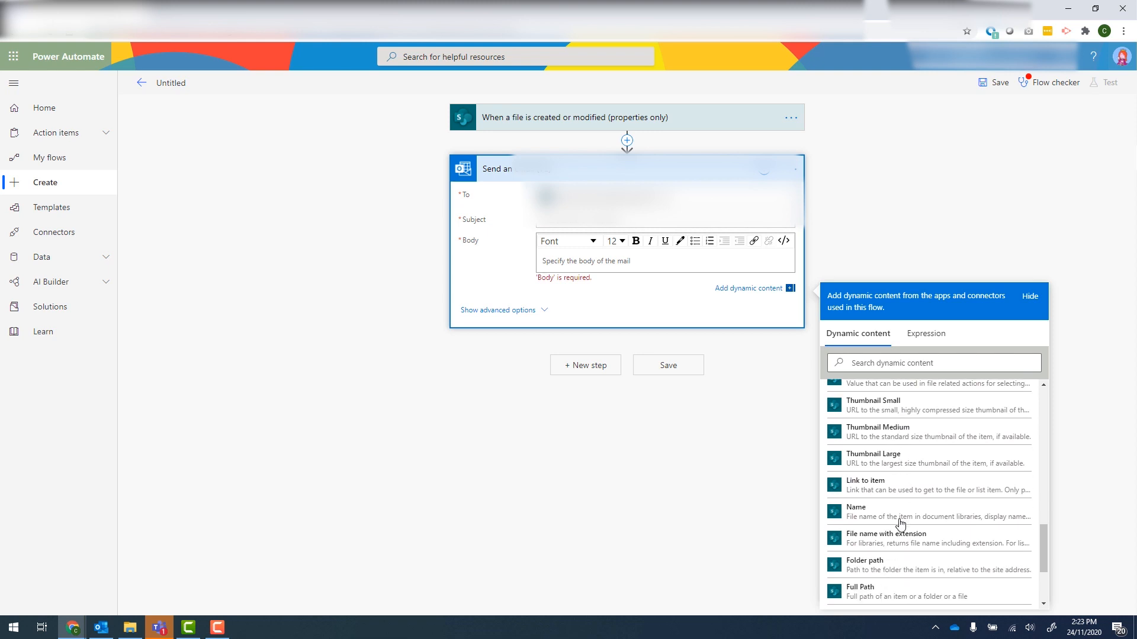
click(868, 520)
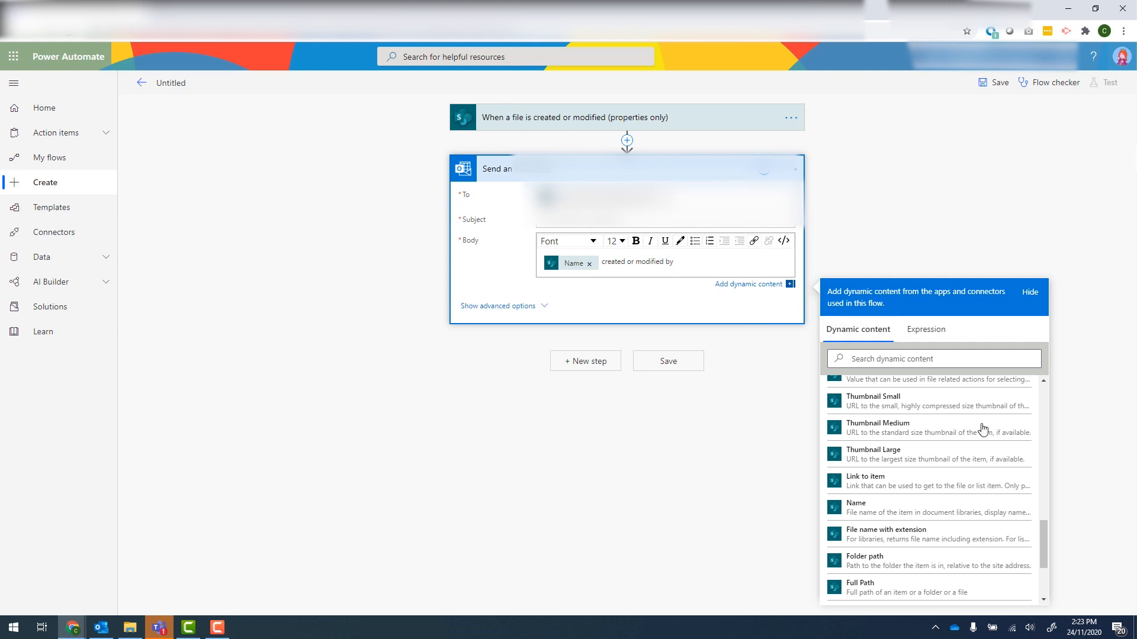
- Add the Modified By DisplayName dynamic content at the end of the email body
scroll(959, 465, down, 3)
scroll(961, 474, up, 10)
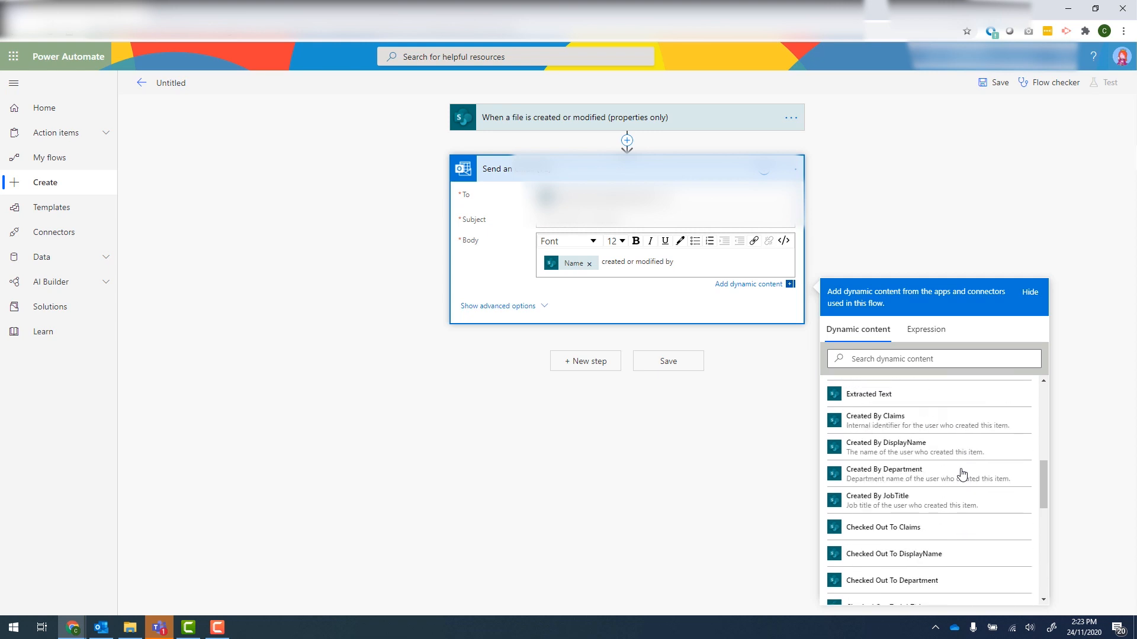
drag(1043, 495, 906, 437)
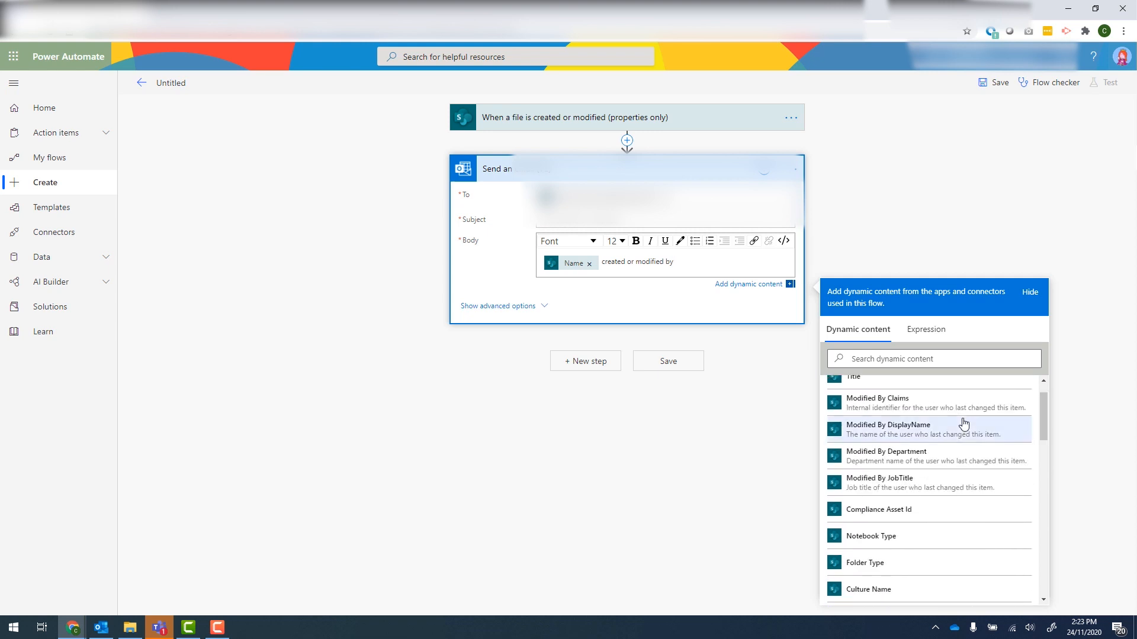
click(906, 437)
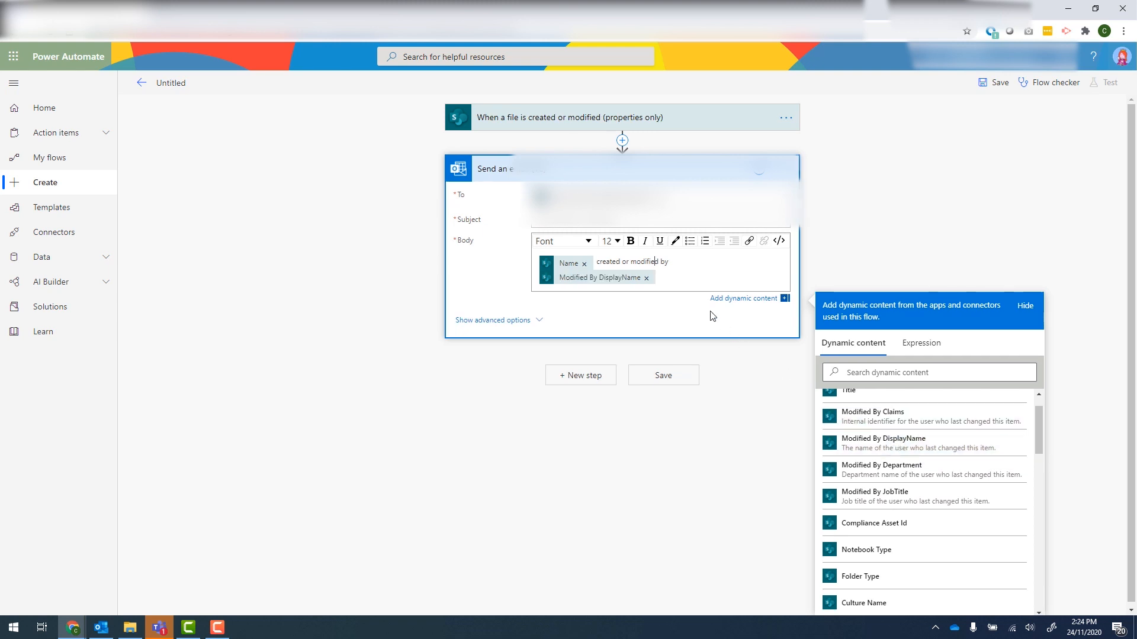
- Enclose the Name and Modified By DisplayName values in the email body in double quotation marks
key(Home)
text("Name)
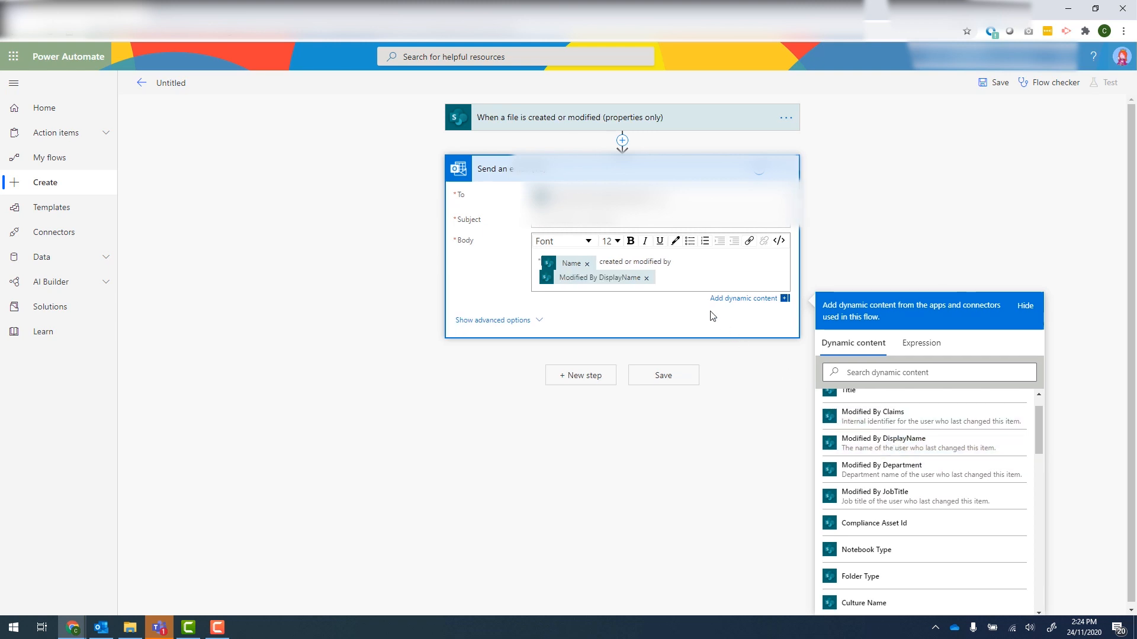
text(")
- Show the email action's advanced options and set its importance to Normal
click(485, 320)
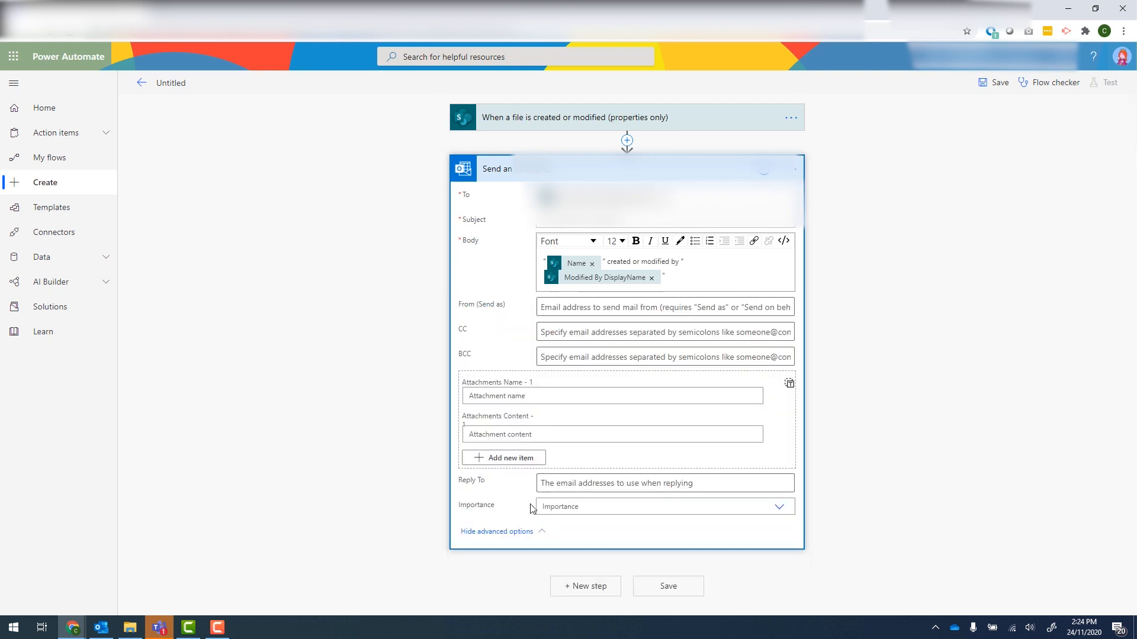
click(578, 520)
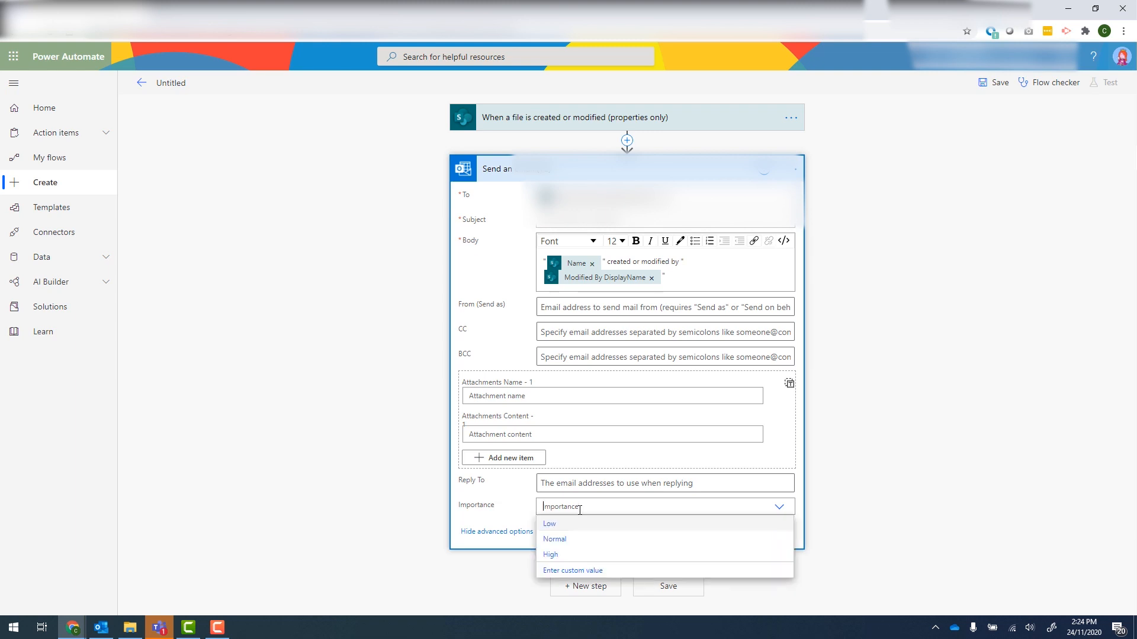
click(569, 539)
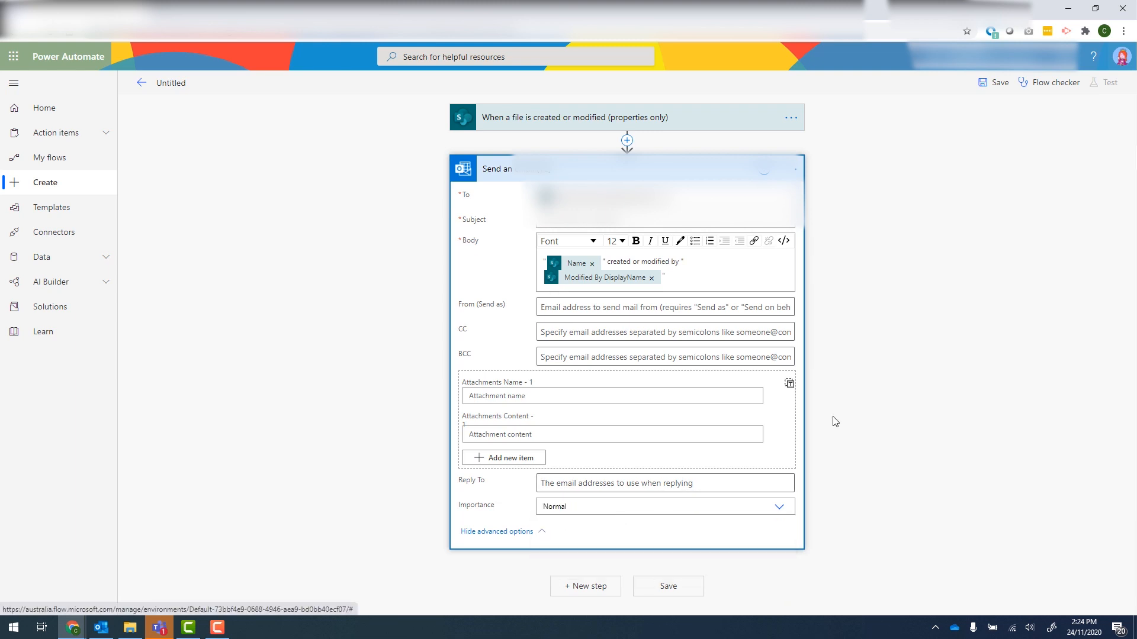
click(906, 356)
- Name the flow "Created or modified alert" and save it
click(178, 83)
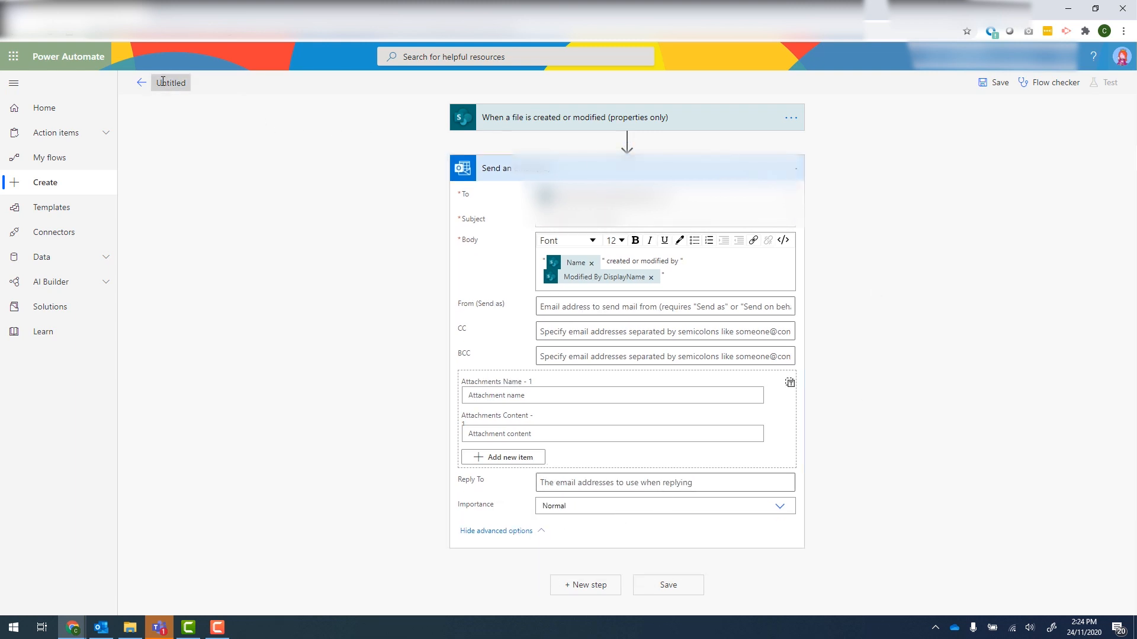
key(ctrl+a)
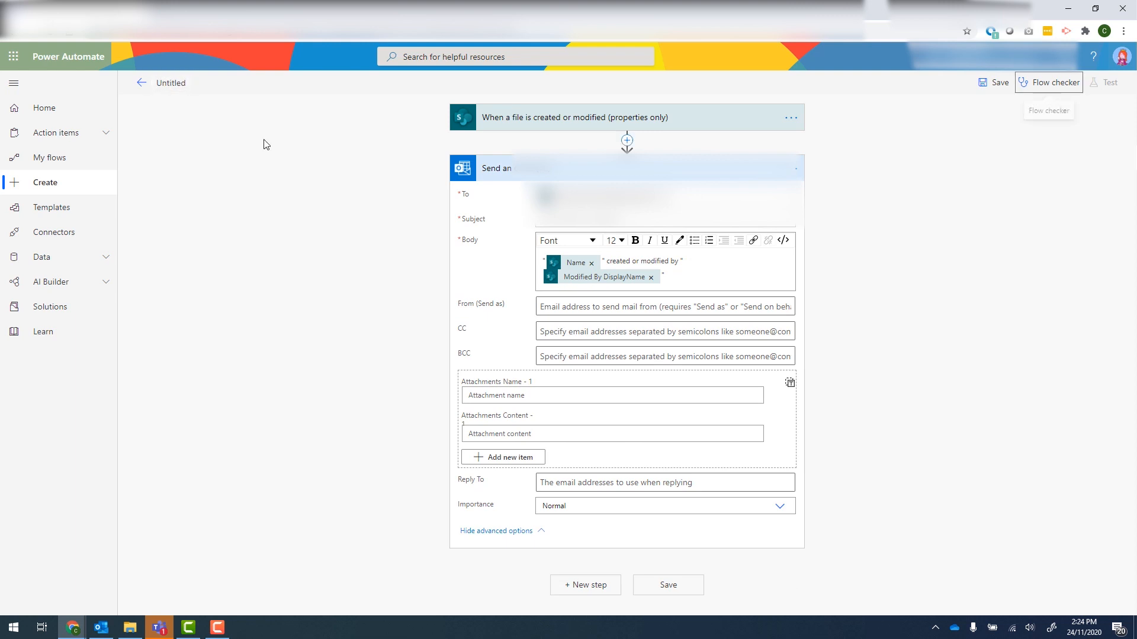
text(Created or)
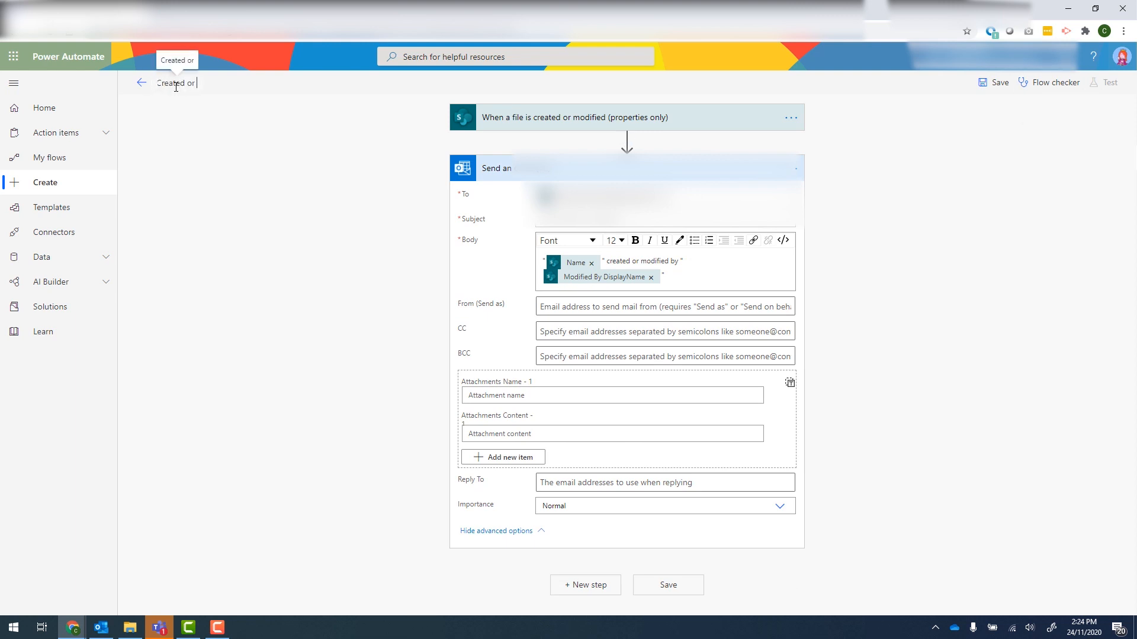
text( modified alert)
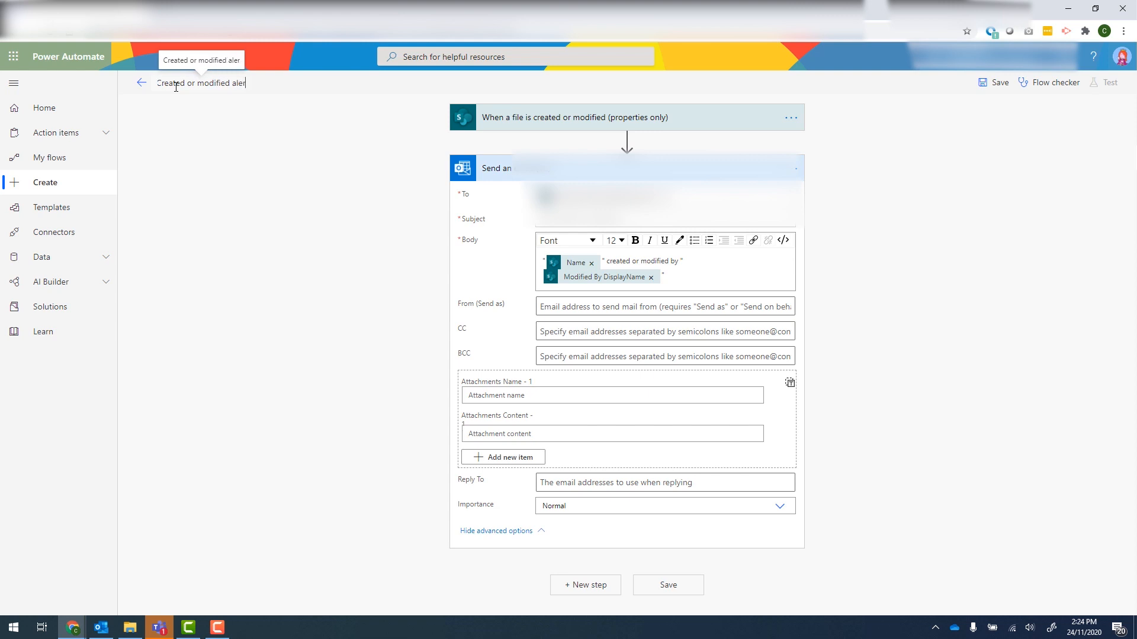
click(288, 183)
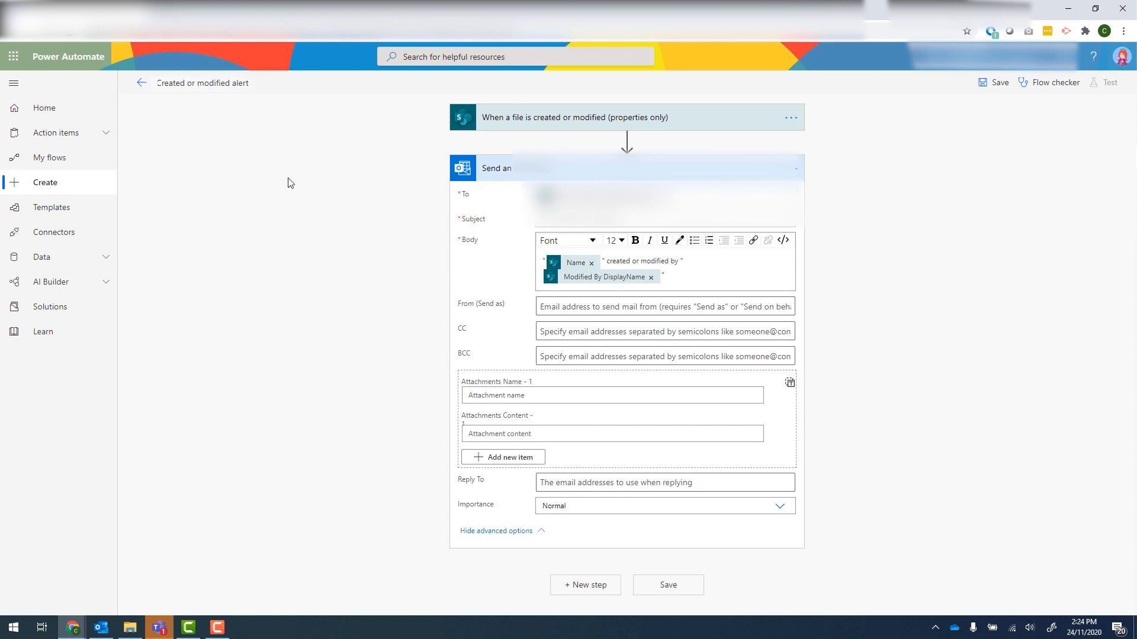
click(993, 86)
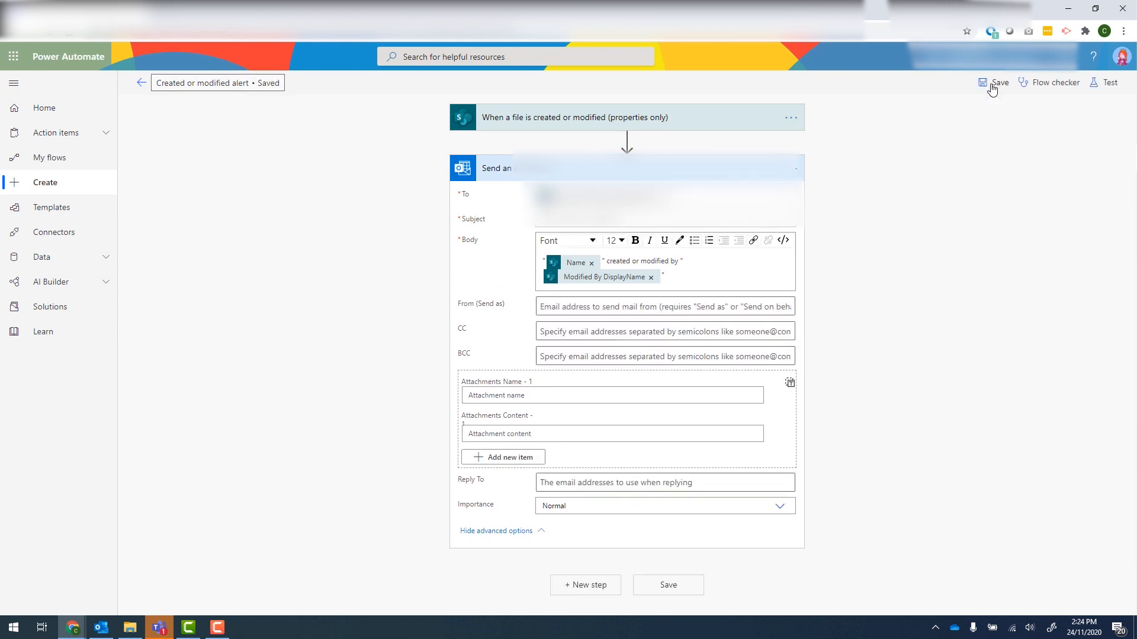
- Switch to Microsoft Teams and create a Word document named "This is a test" in the VR channel's files
click(158, 627)
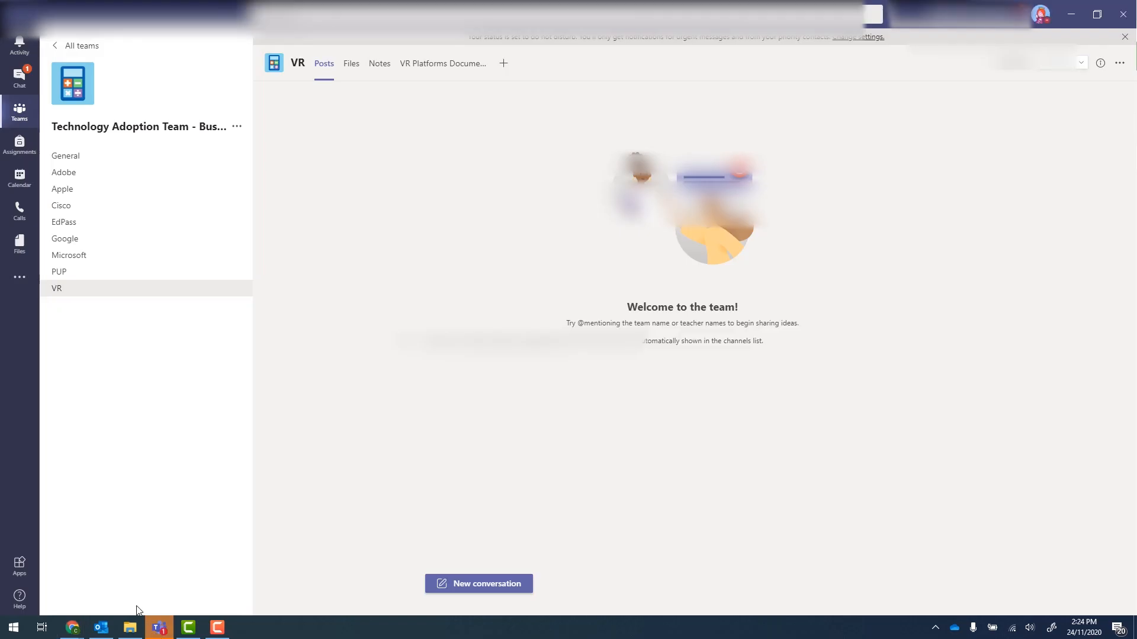
click(349, 67)
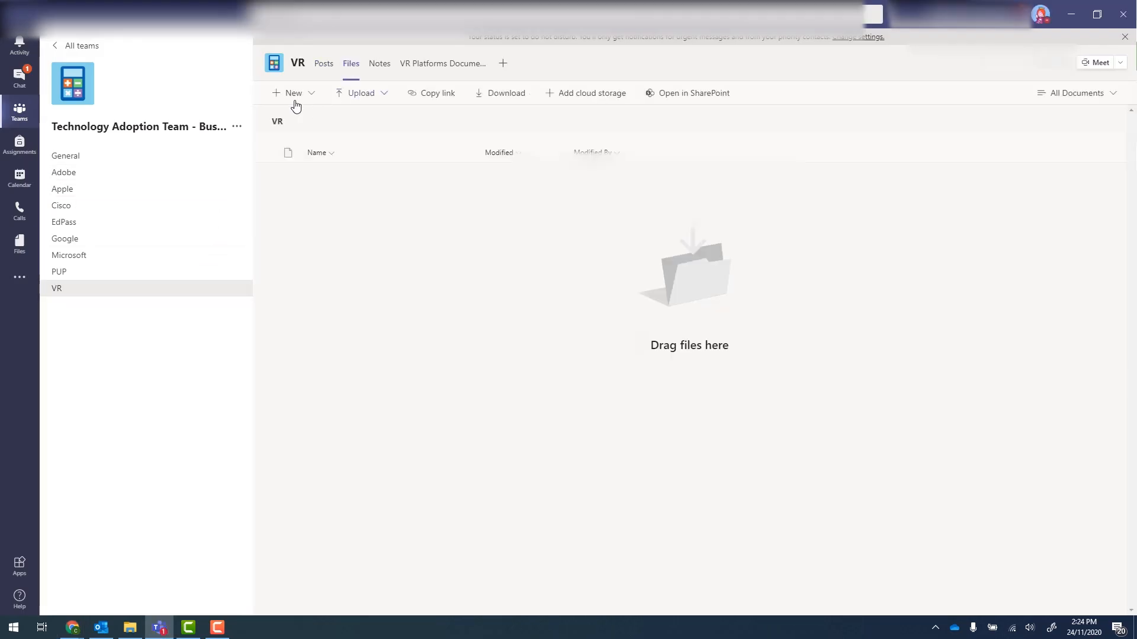
click(303, 100)
click(310, 148)
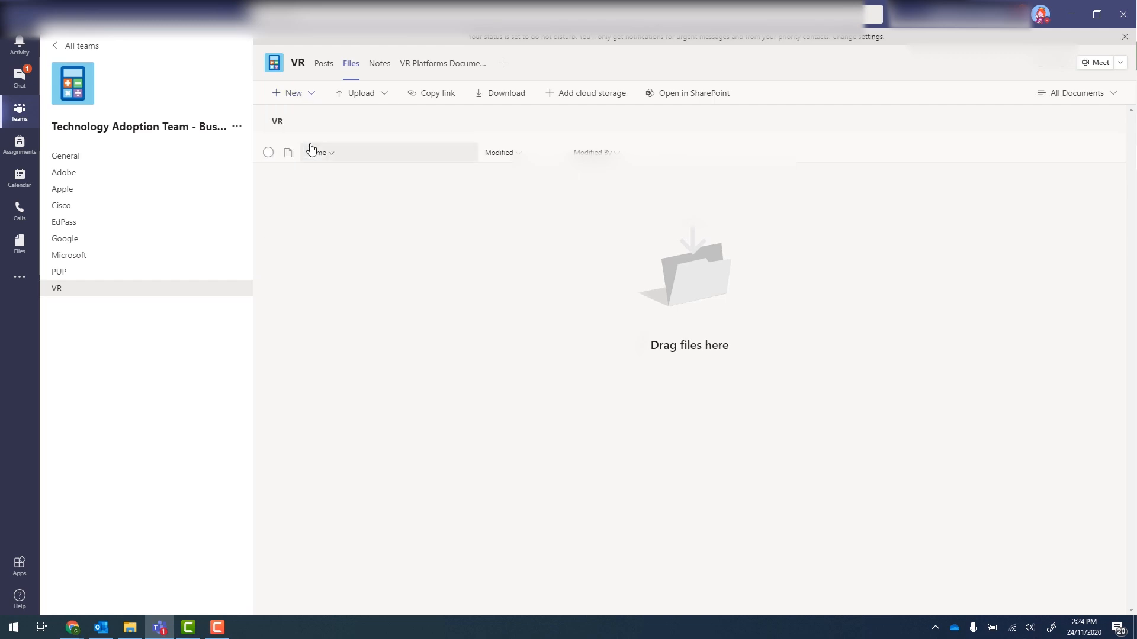
text(This is a test)
click(635, 335)
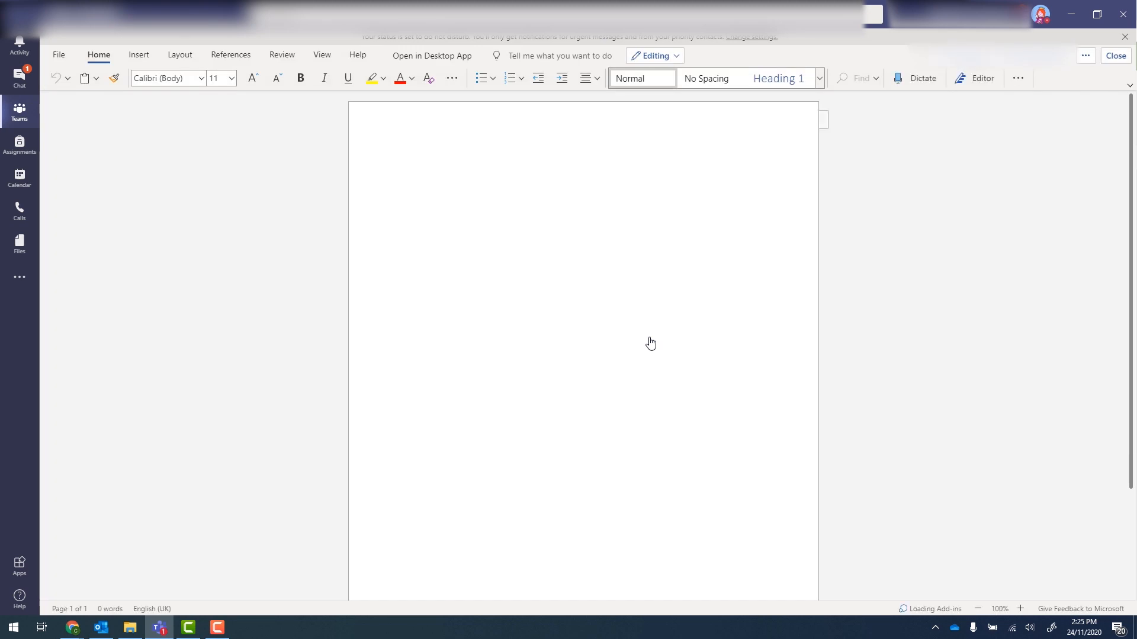
- Return to Power Automate and inspect the Send an email (V2) action in the flow's latest run
mouse_move(77, 628)
click(89, 586)
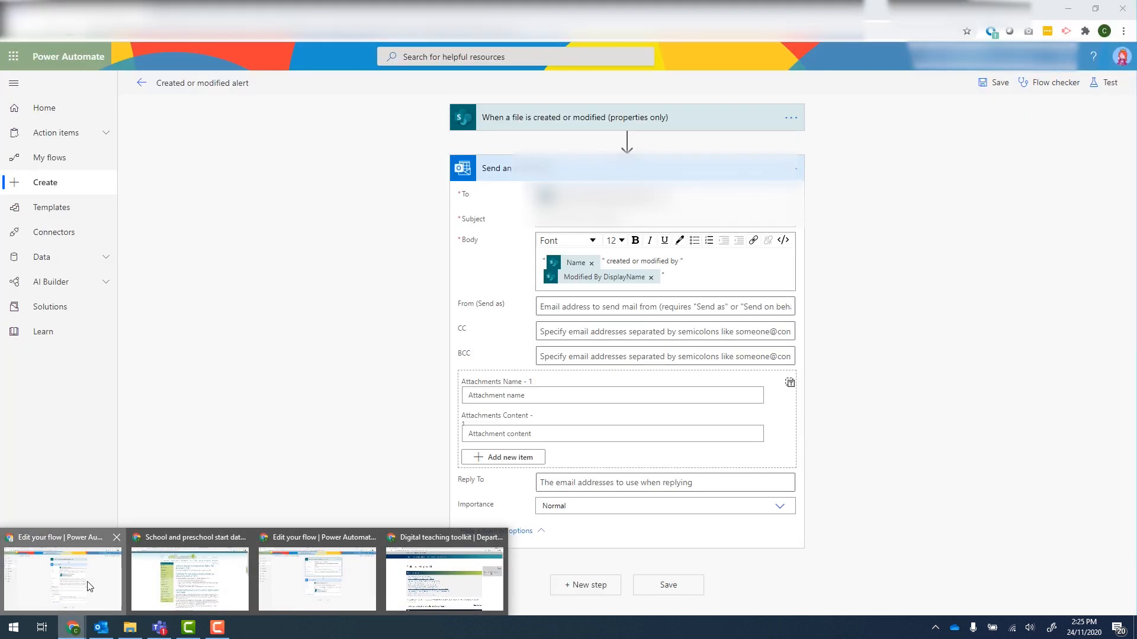
click(141, 83)
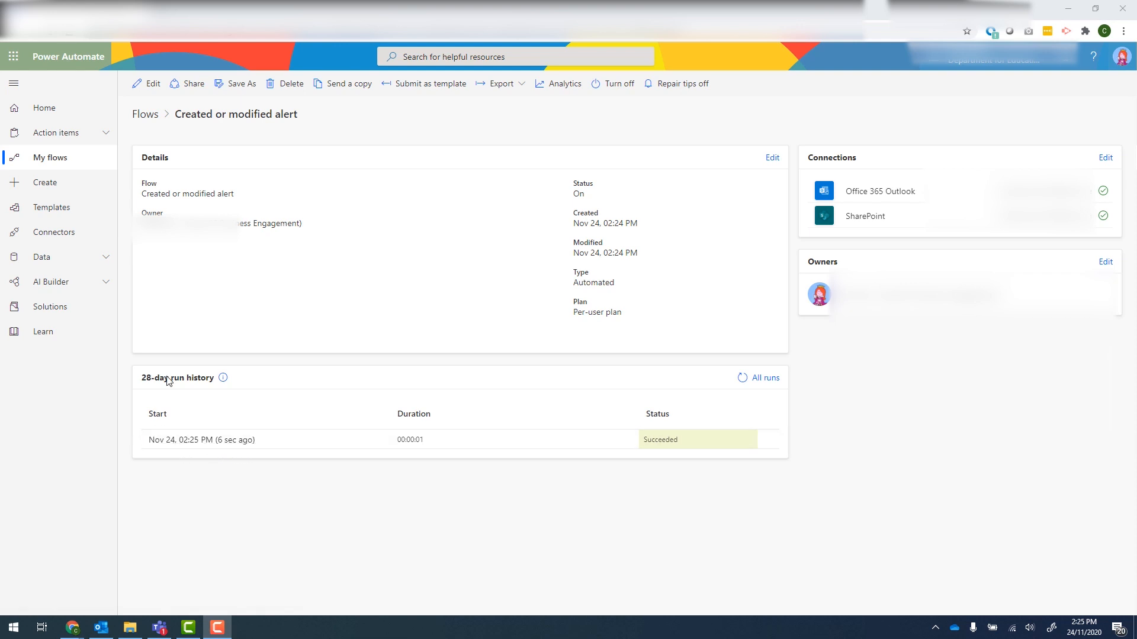
click(203, 439)
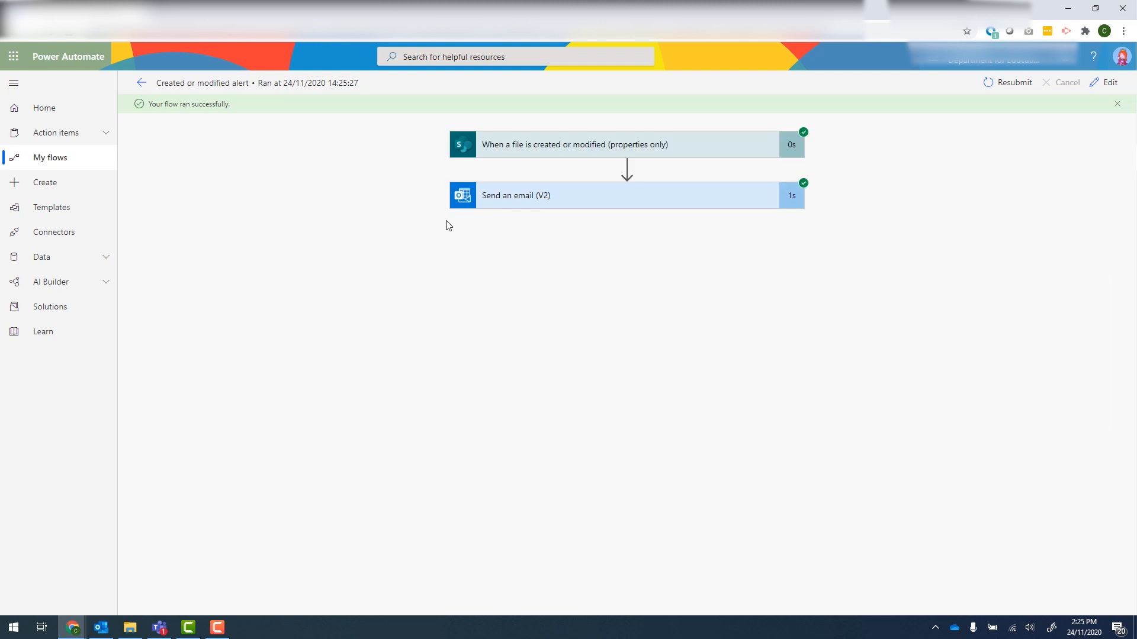
click(525, 207)
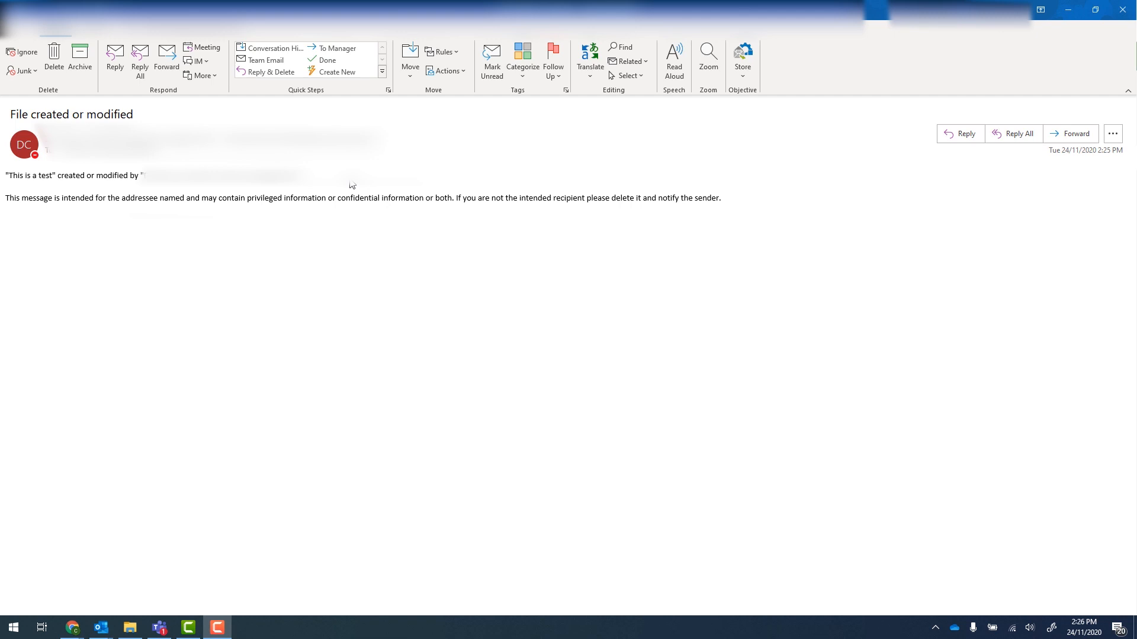
- Switch back to Power Automate, start a blank automated flow, and search its triggers for "sharepoint delete"
mouse_move(72, 626)
click(74, 580)
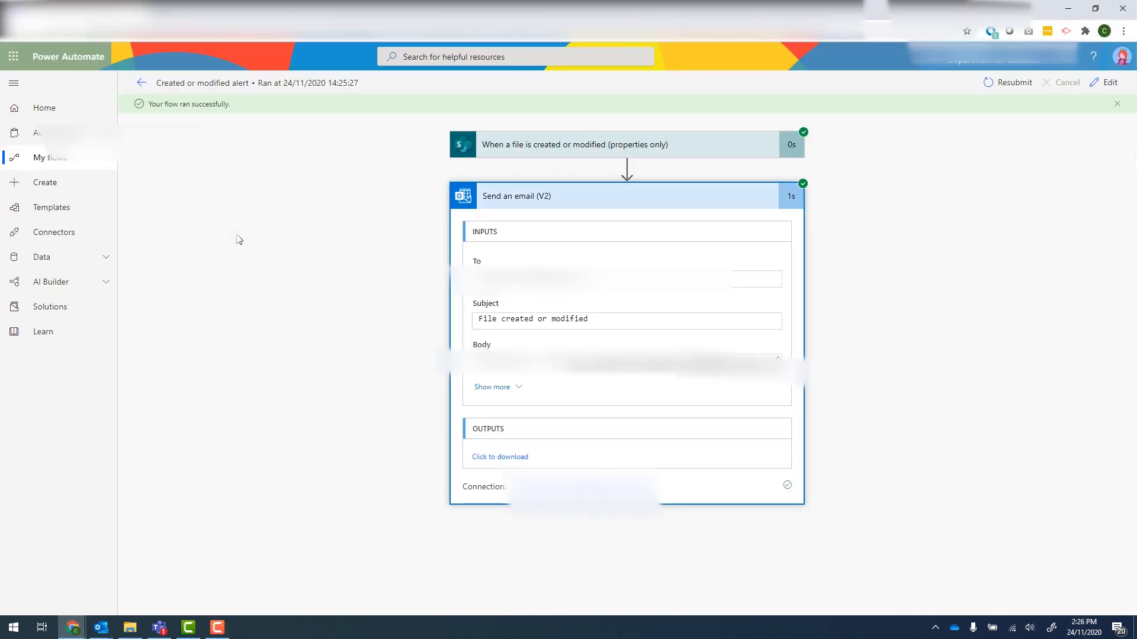
click(142, 84)
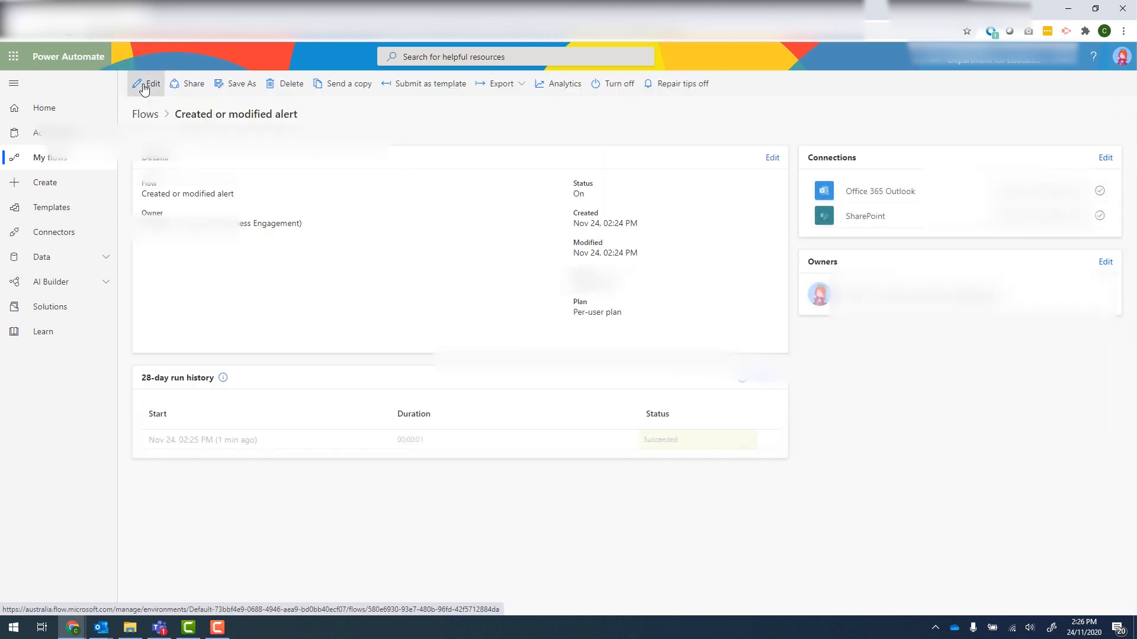
click(41, 190)
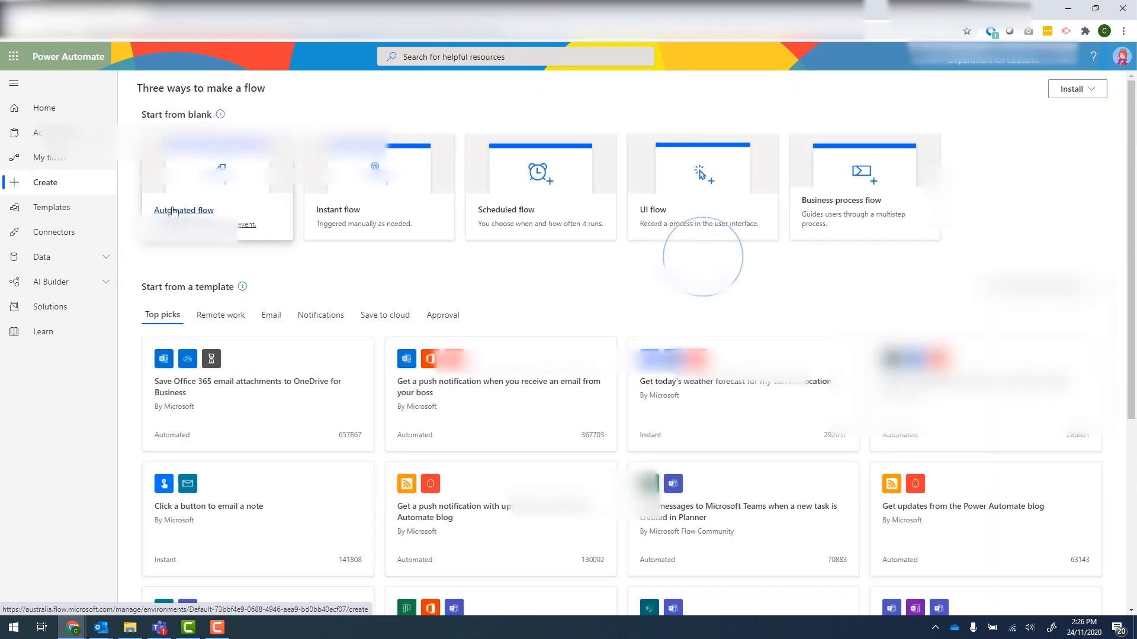
click(169, 223)
click(697, 481)
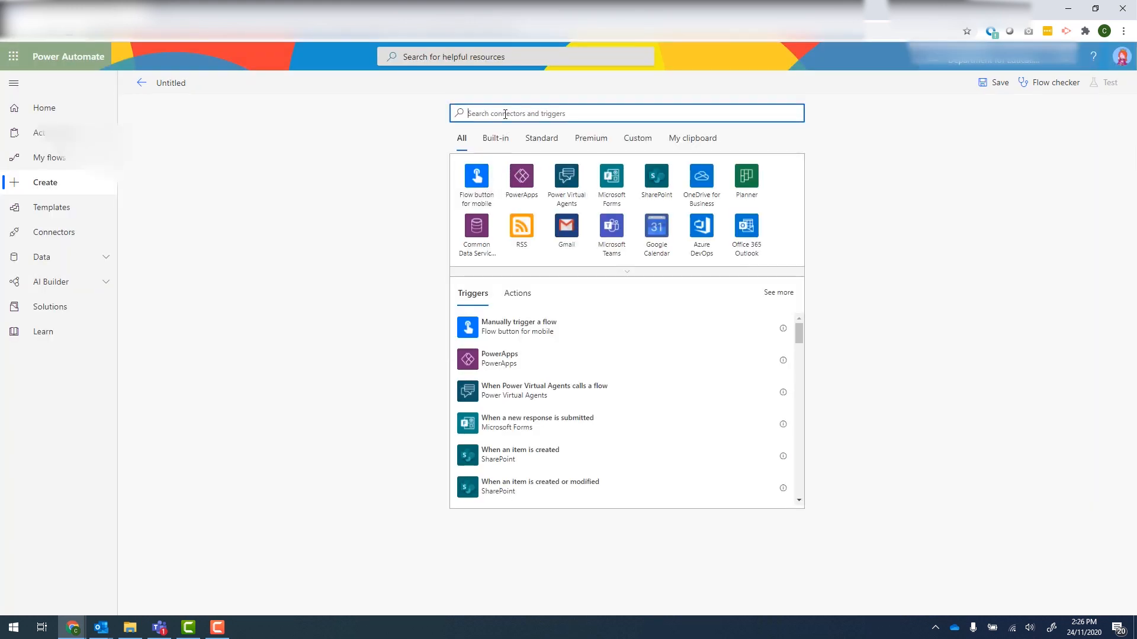
text(sharepoint delete)
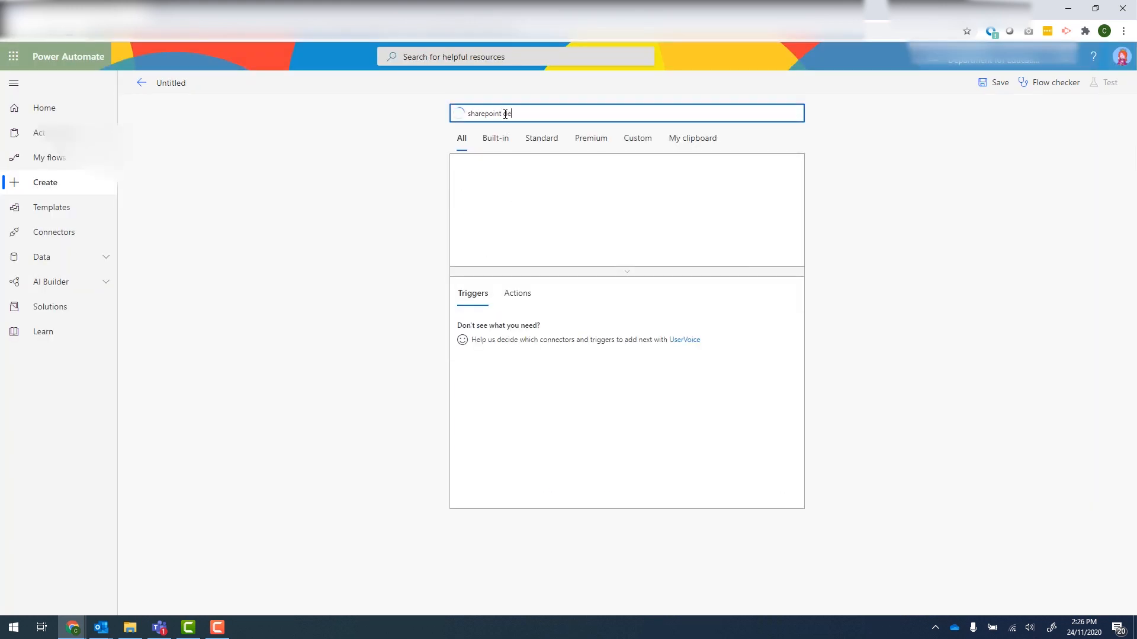